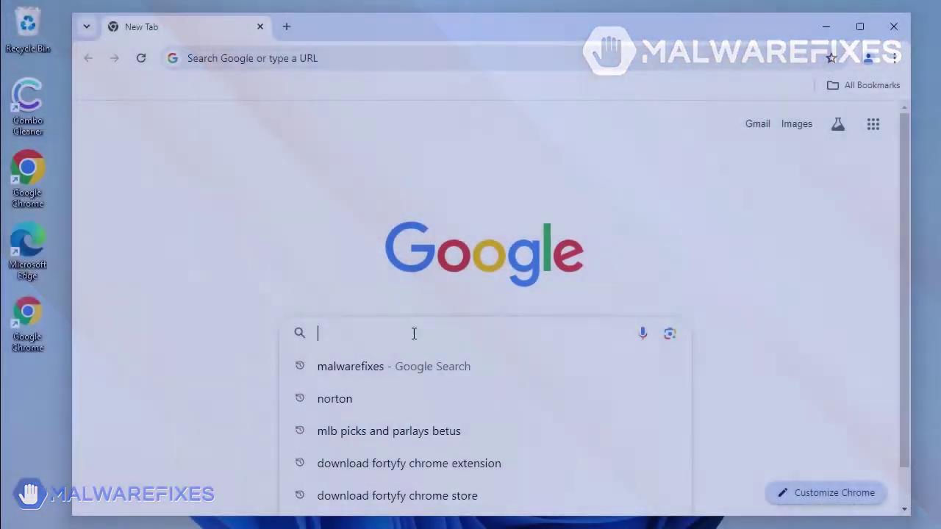
# Step: Type 'malwarefixes' into the Google search box on Chrome's new tab page
pyautogui.write('malwar')
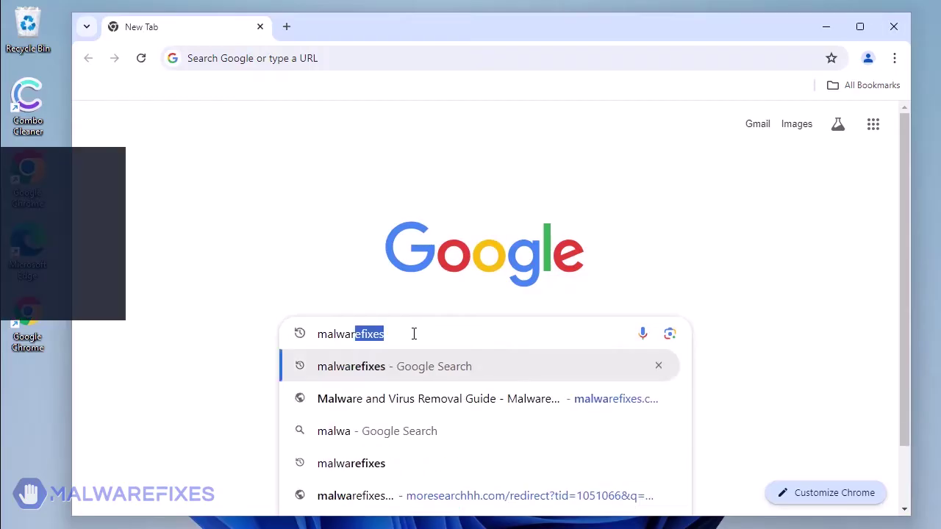
pyautogui.write('e')
pyautogui.write('fixes')
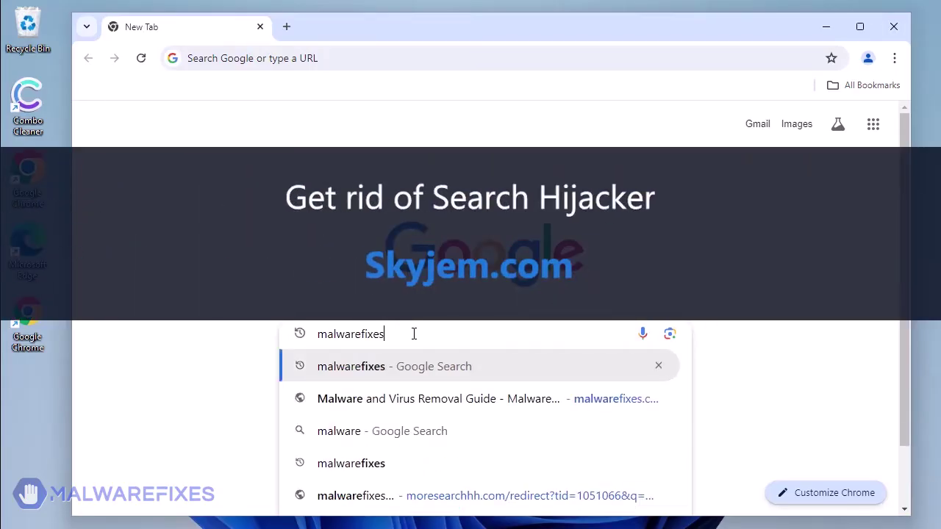
# Step: Submit the malwarefixes search and confirm it redirects to a skyjem.com results page
pyautogui.press('Return')
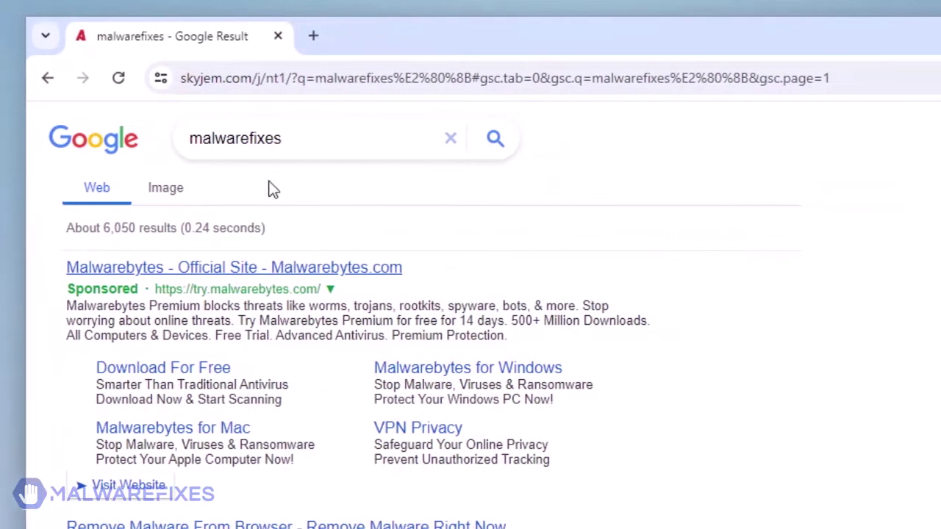
pyautogui.click(342, 141)
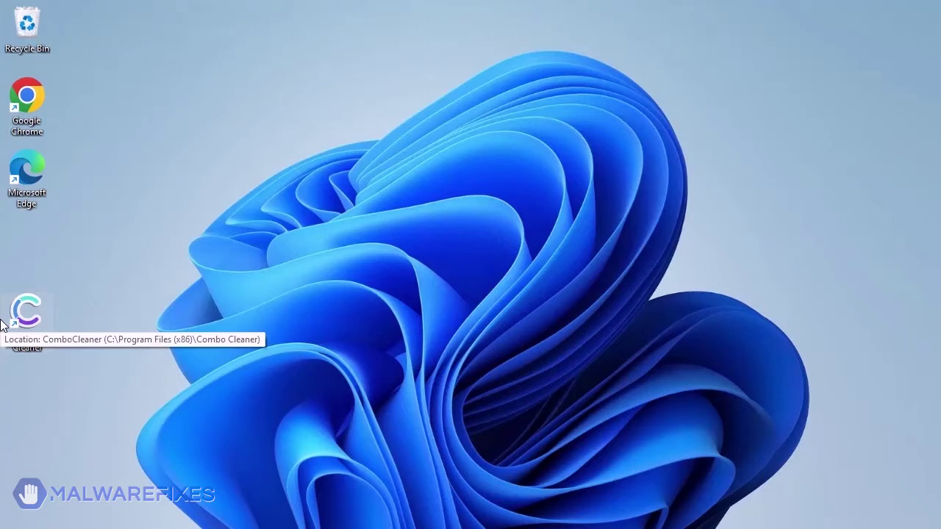
# Step: Run a Combo Cleaner Quick Scan and remove all seven detected threats
pyautogui.click(235, 220)
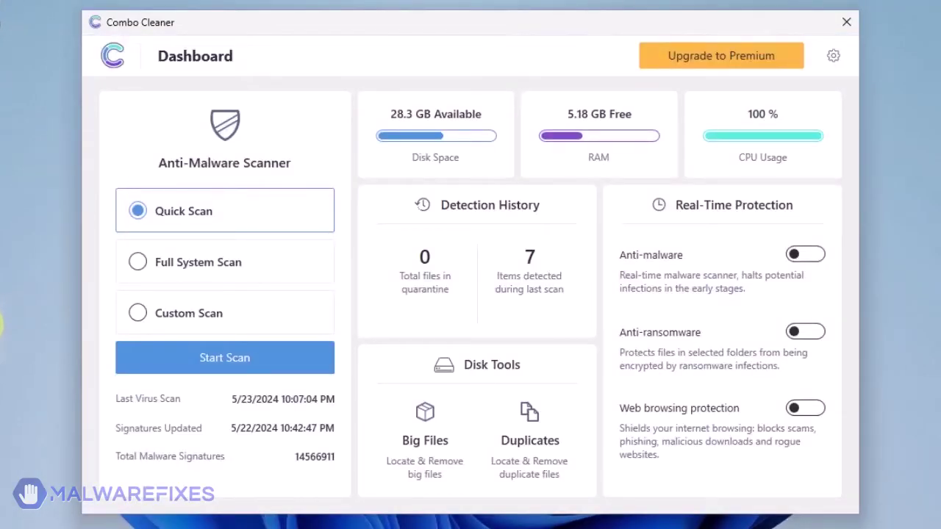
pyautogui.click(225, 357)
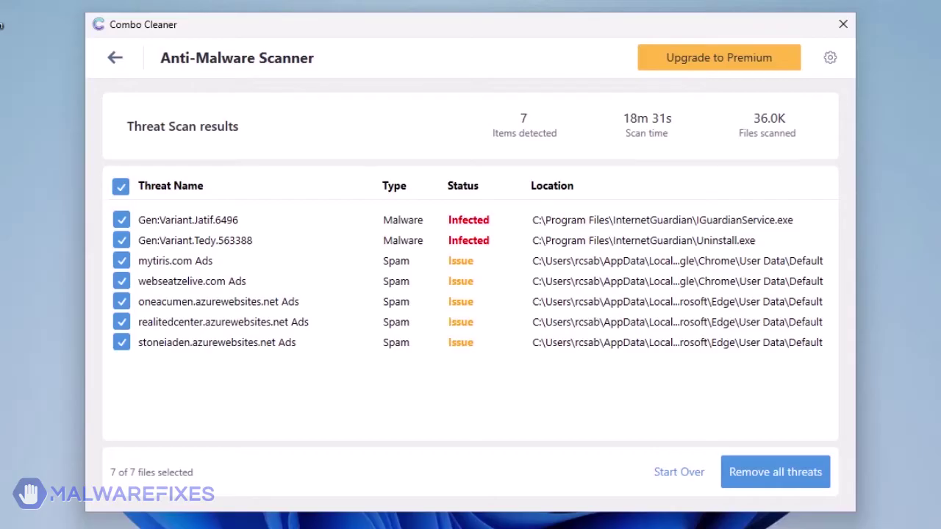
pyautogui.click(768, 477)
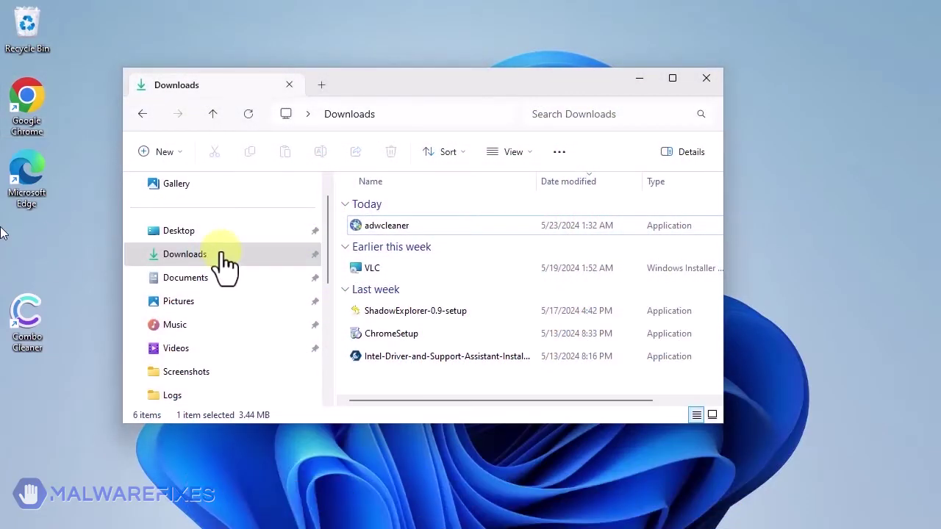
# Step: Launch adwcleaner from Downloads and approve the administrator prompt
pyautogui.click(363, 227)
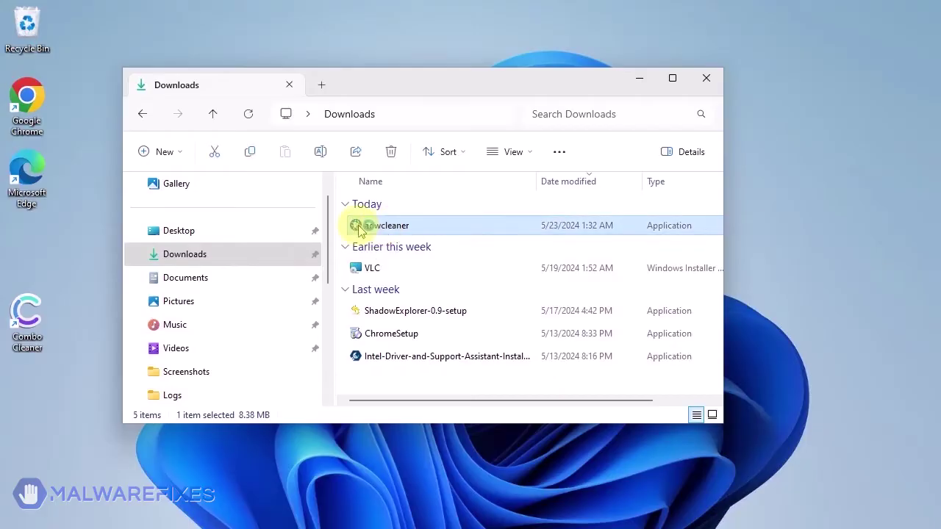
pyautogui.doubleClick(360, 228)
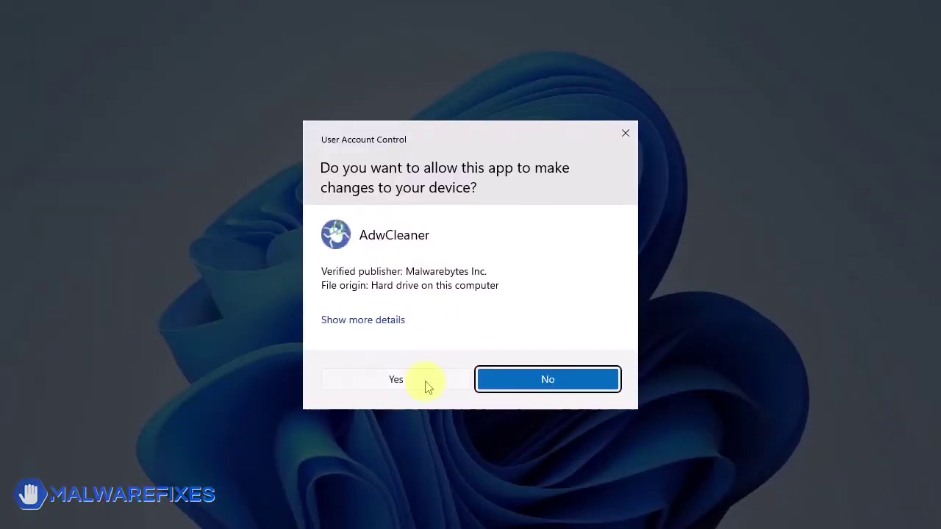
pyautogui.click(426, 383)
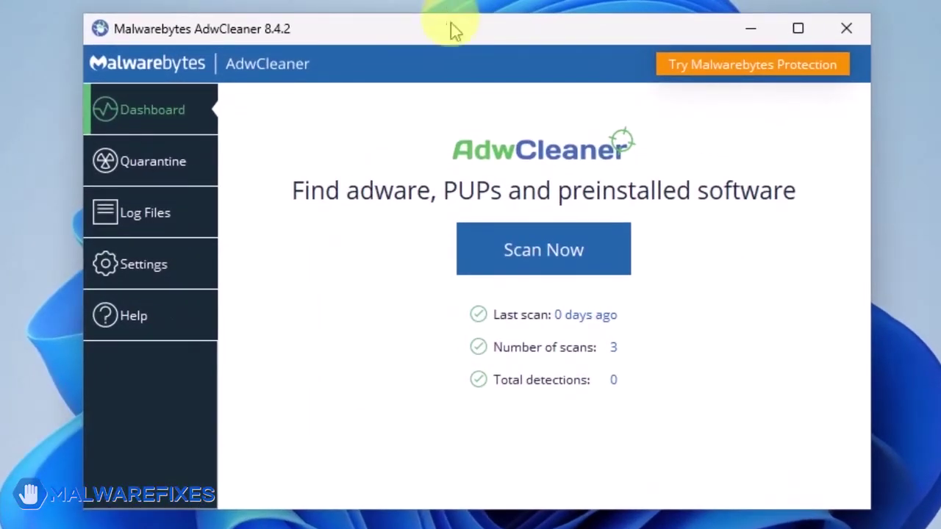
# Step: Enable Reset Chrome policies and Reset IE policies in AdwCleaner settings, then start a scan
pyautogui.click(131, 269)
pyautogui.scroll(-3, 460, 278)
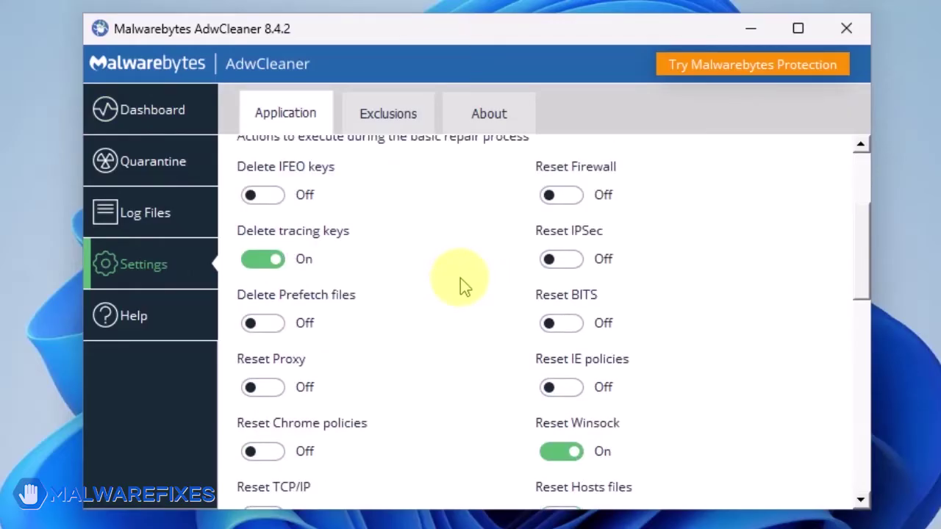
pyautogui.scroll(-2, 460, 278)
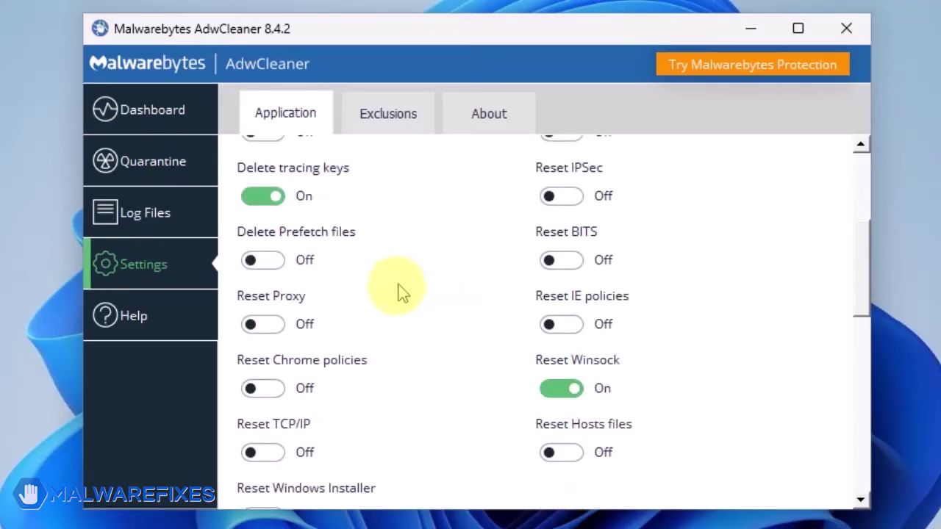
pyautogui.click(261, 390)
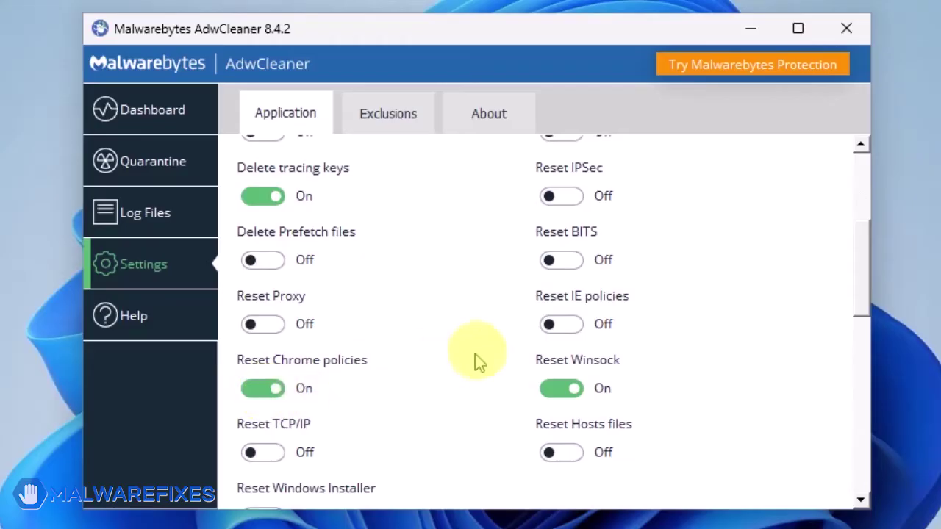
pyautogui.click(575, 332)
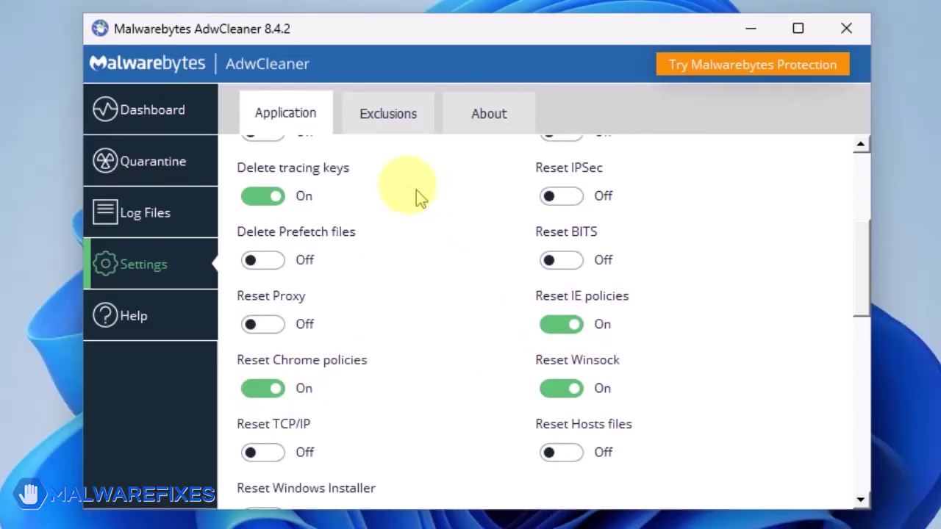
pyautogui.click(144, 110)
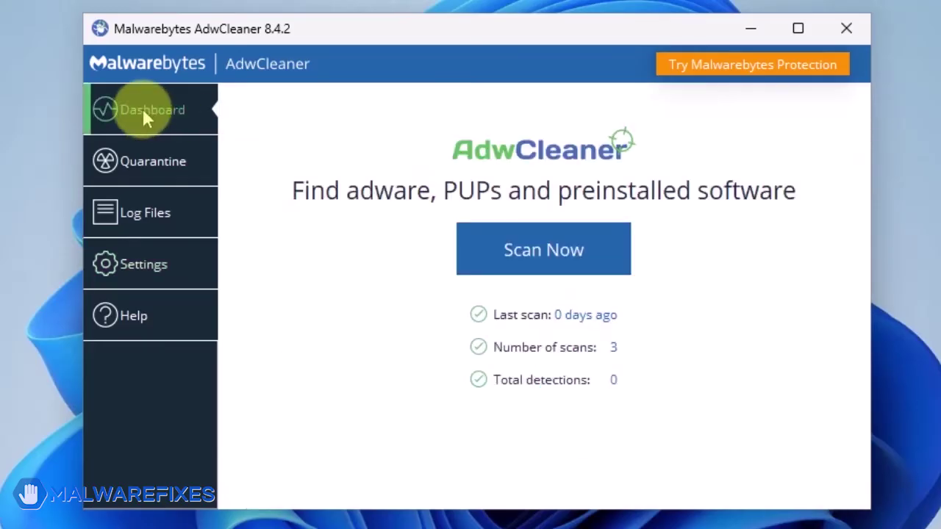
pyautogui.click(526, 249)
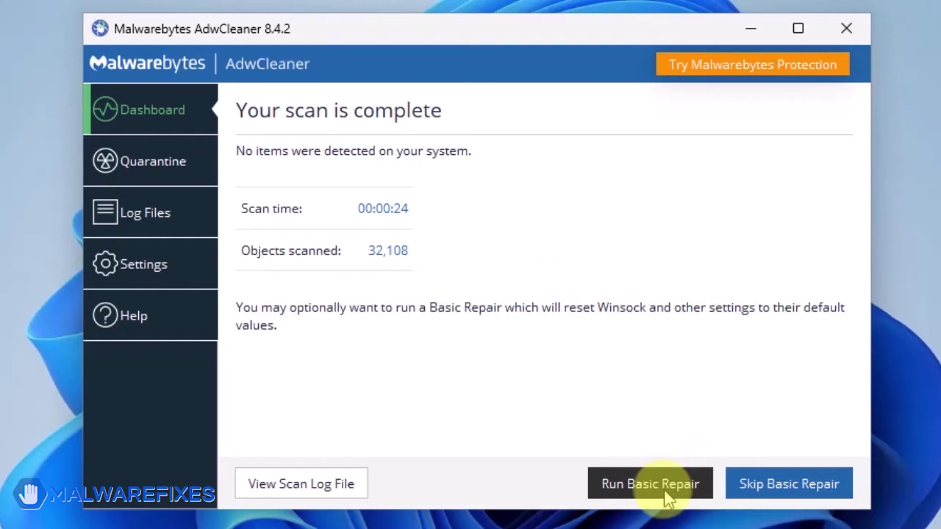
# Step: Run AdwCleaner's Basic Repair and confirm continuing despite programs being closed
pyautogui.click(665, 497)
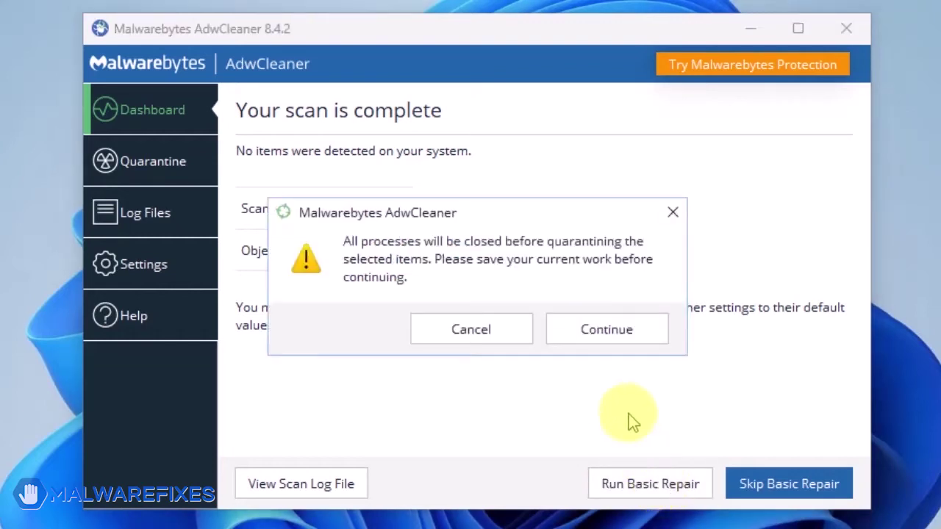
pyautogui.click(616, 337)
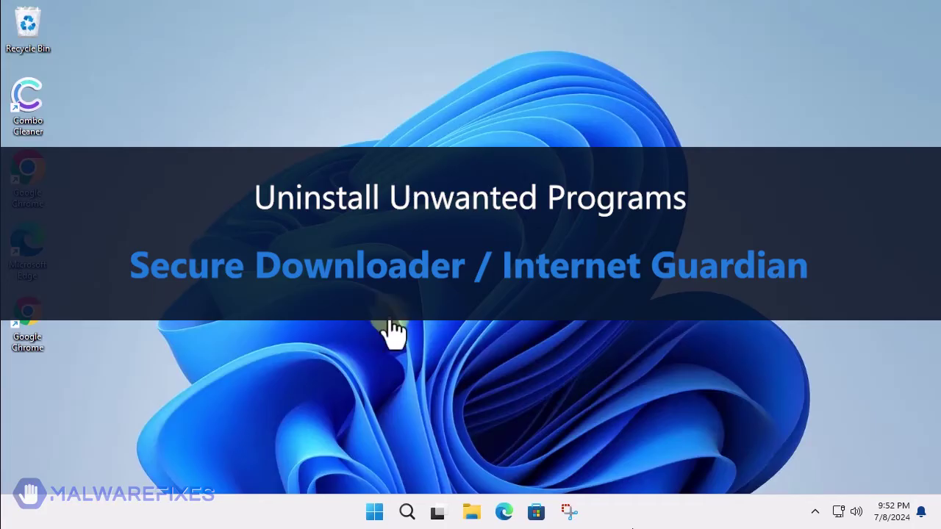
# Step: Open appwiz.cpl and sort installed programs by Installed On, newest first
pyautogui.click(406, 514)
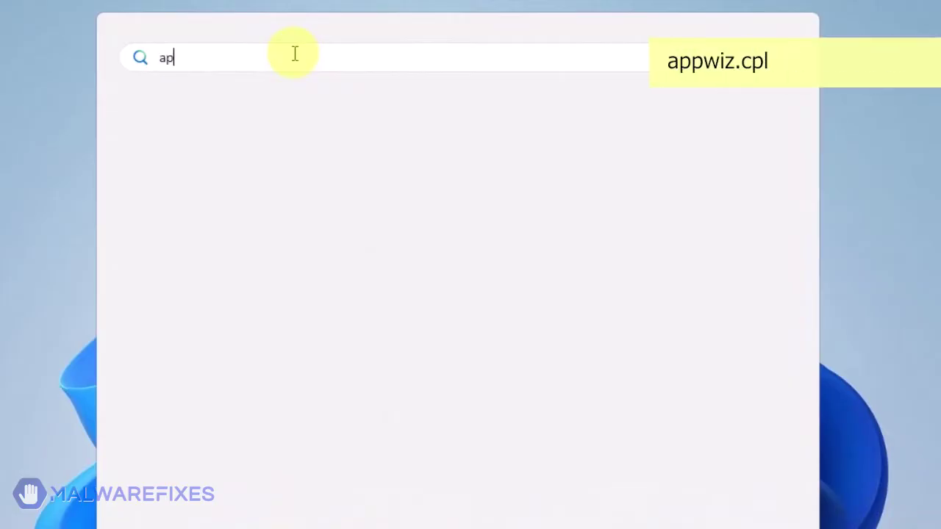
pyautogui.write('pwi')
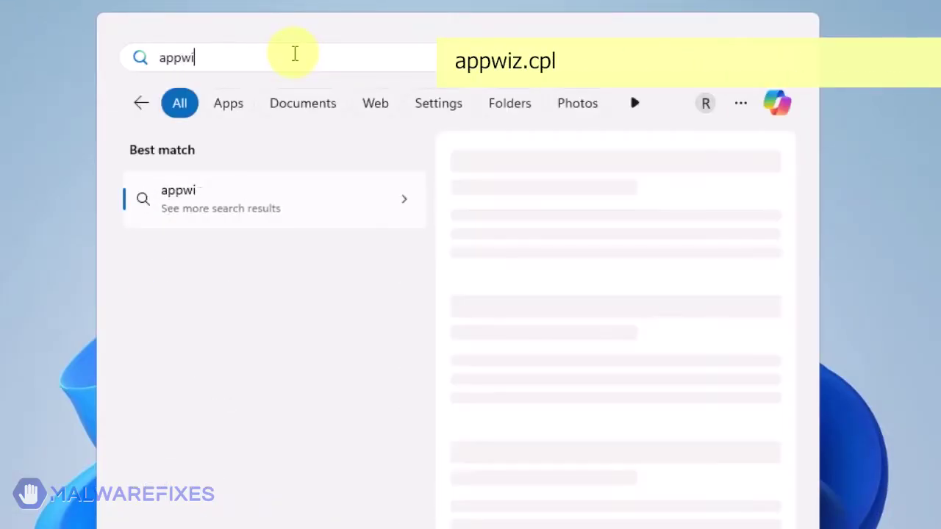
pyautogui.write('z.cpl')
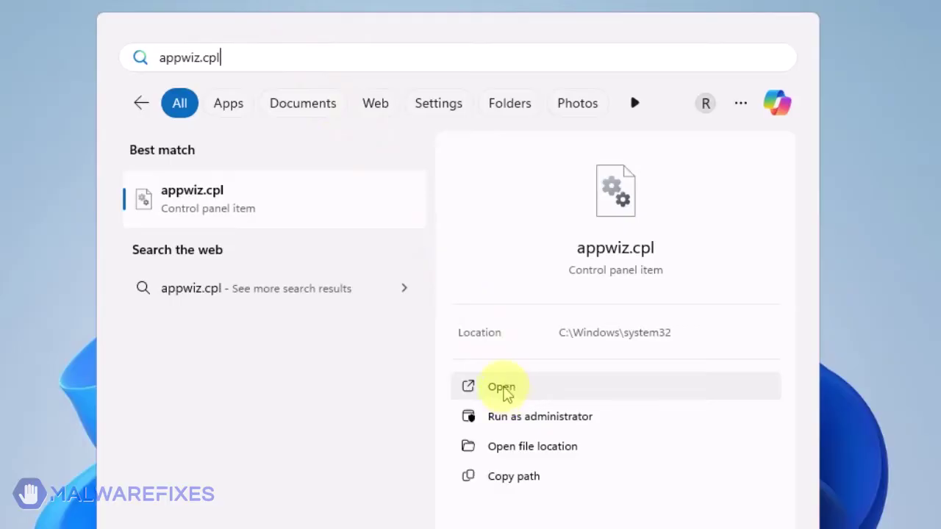
pyautogui.click(503, 389)
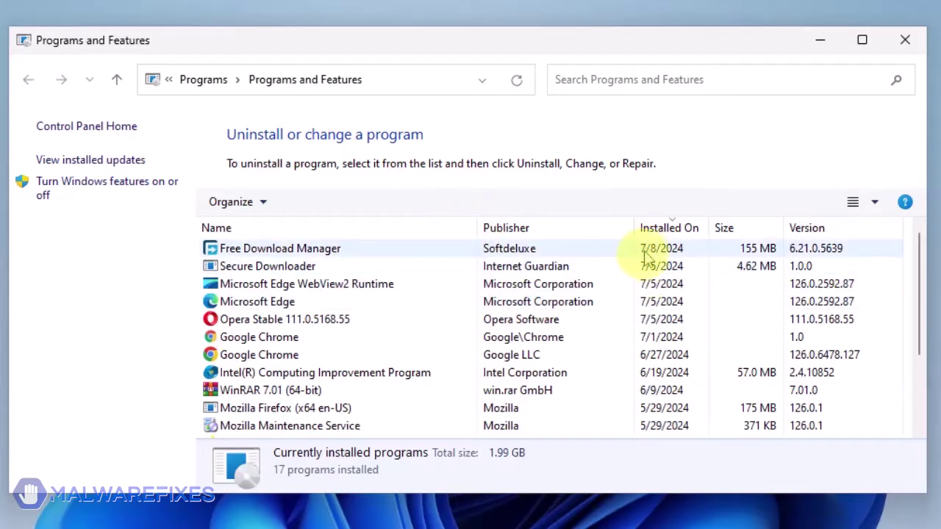
pyautogui.moveTo(662, 228)
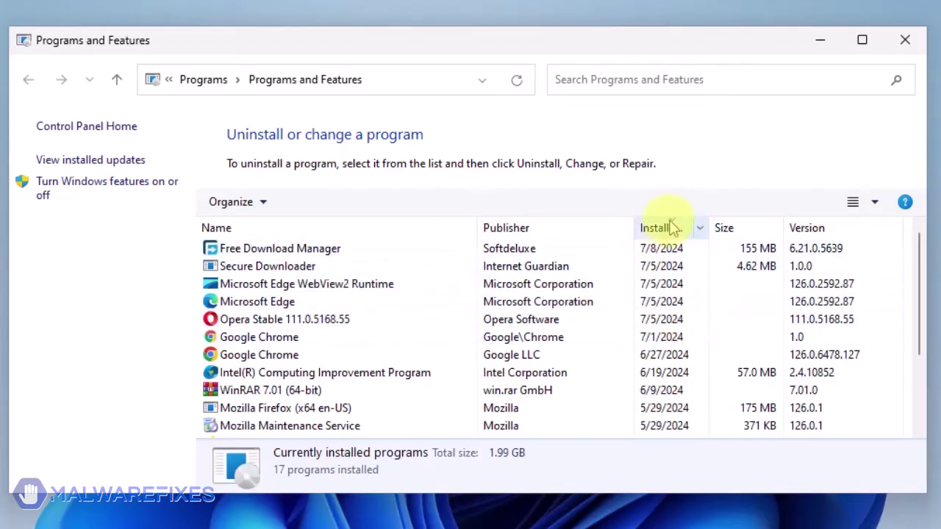
pyautogui.click(670, 228)
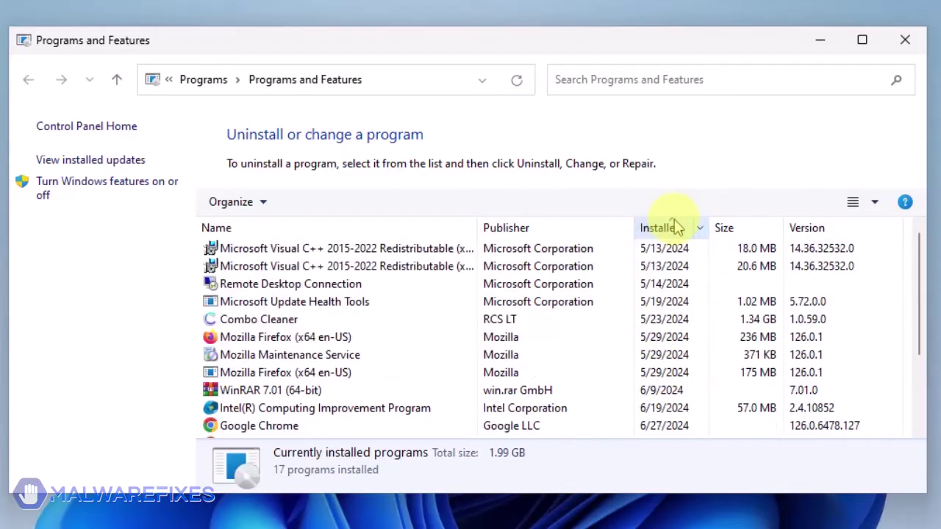
pyautogui.click(674, 228)
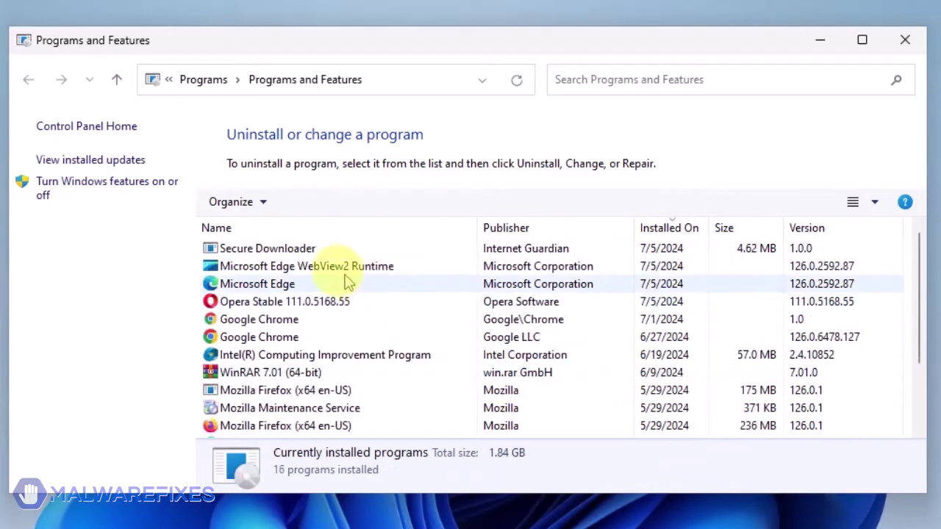
# Step: Uninstall Secure Downloader, confirm the removal, and close Programs and Features
pyautogui.click(298, 250)
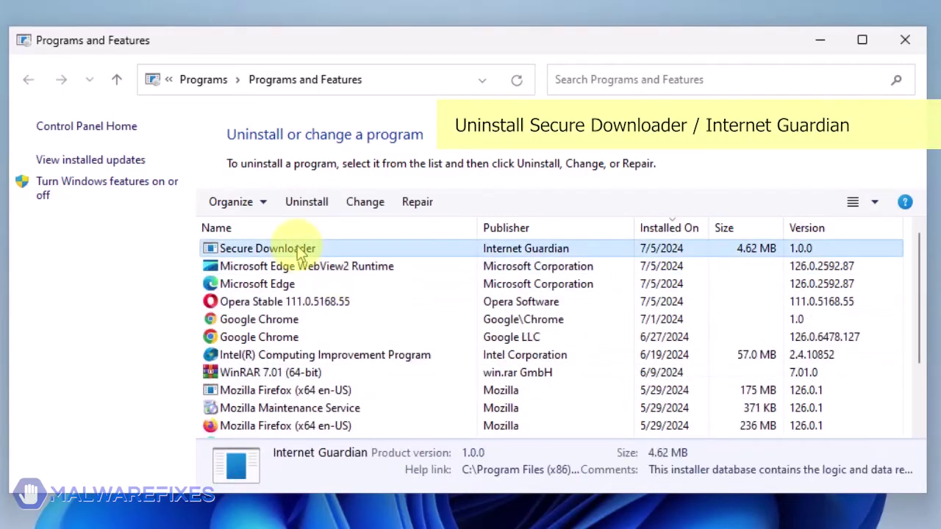
pyautogui.click(307, 208)
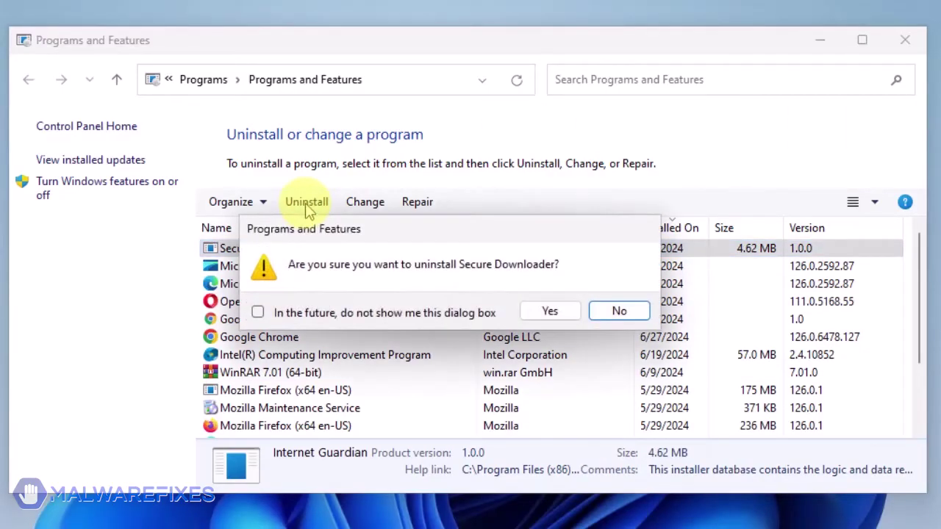
pyautogui.click(561, 318)
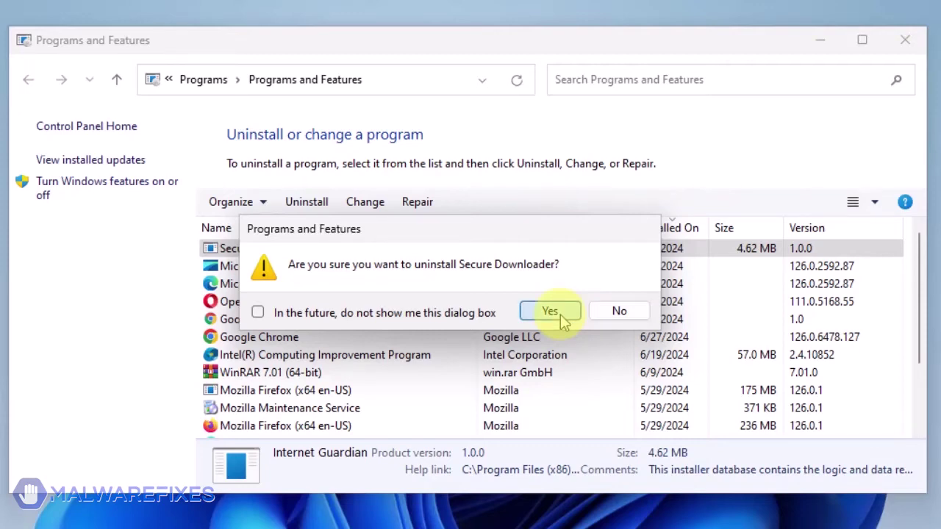
pyautogui.click(551, 312)
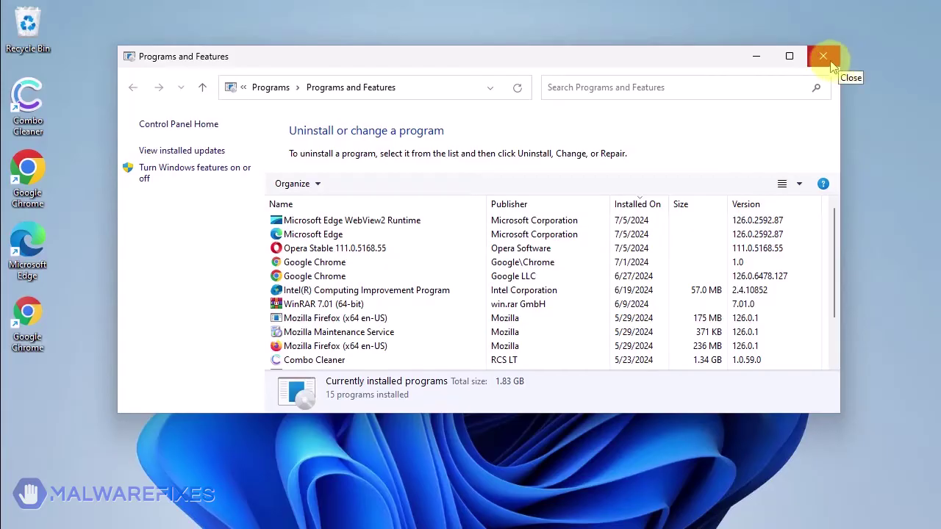
pyautogui.click(831, 65)
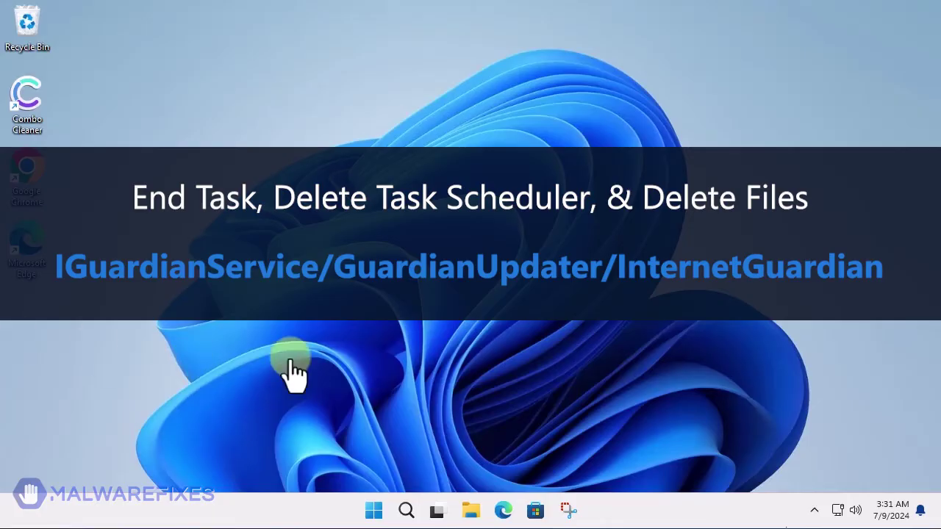
# Step: Open Task Manager via Windows search
pyautogui.click(406, 510)
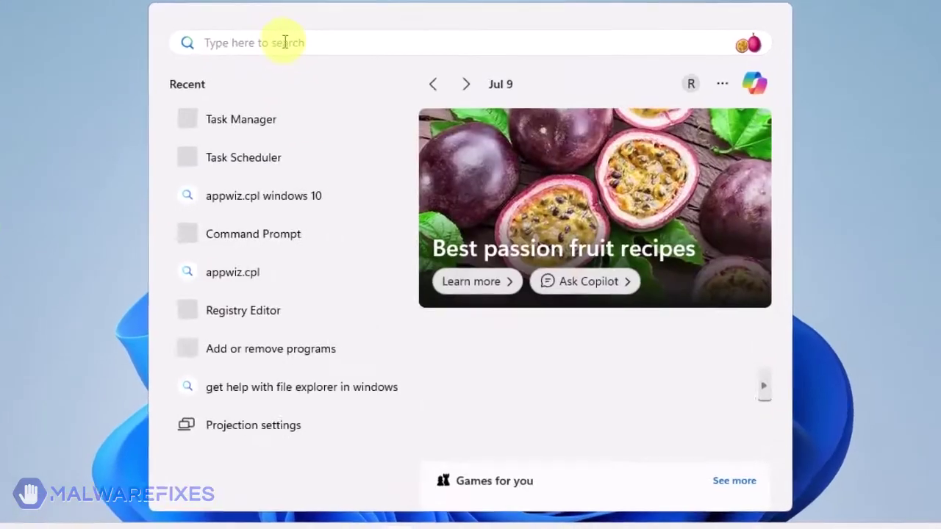
pyautogui.write('task')
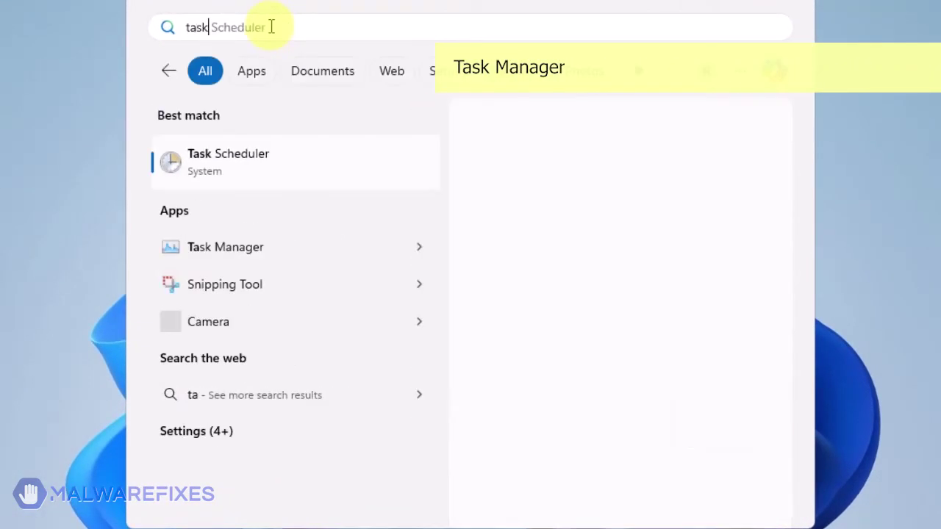
pyautogui.write(' manager')
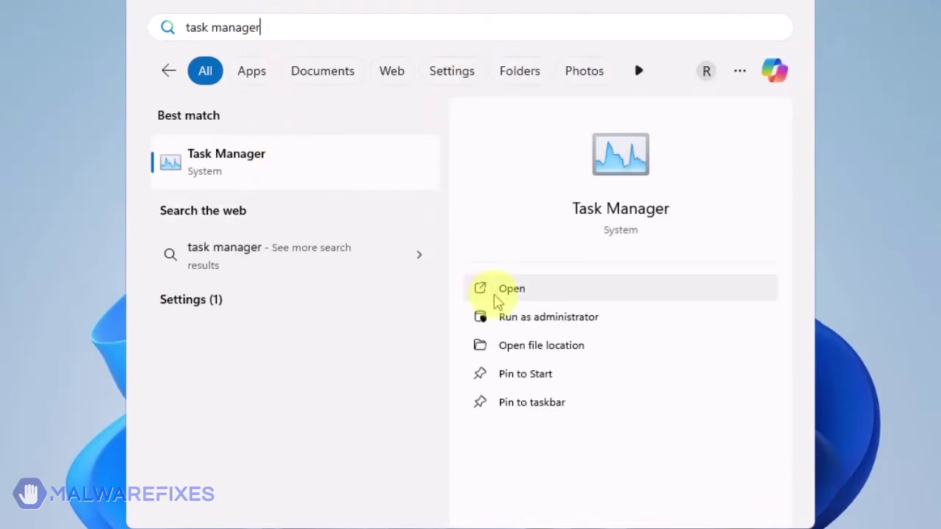
pyautogui.click(494, 298)
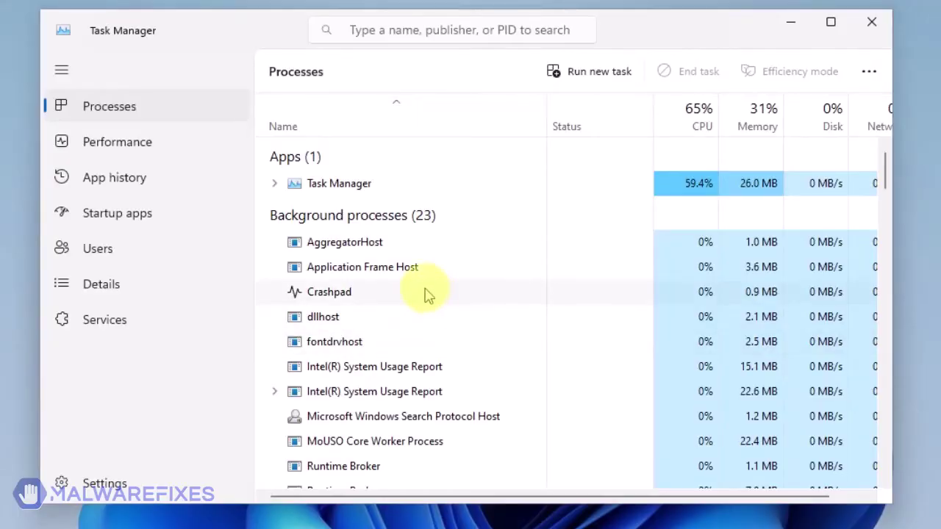
# Step: End the IGuardianService process and close Task Manager
pyautogui.scroll(-1, 426, 294)
pyautogui.scroll(-2, 426, 294)
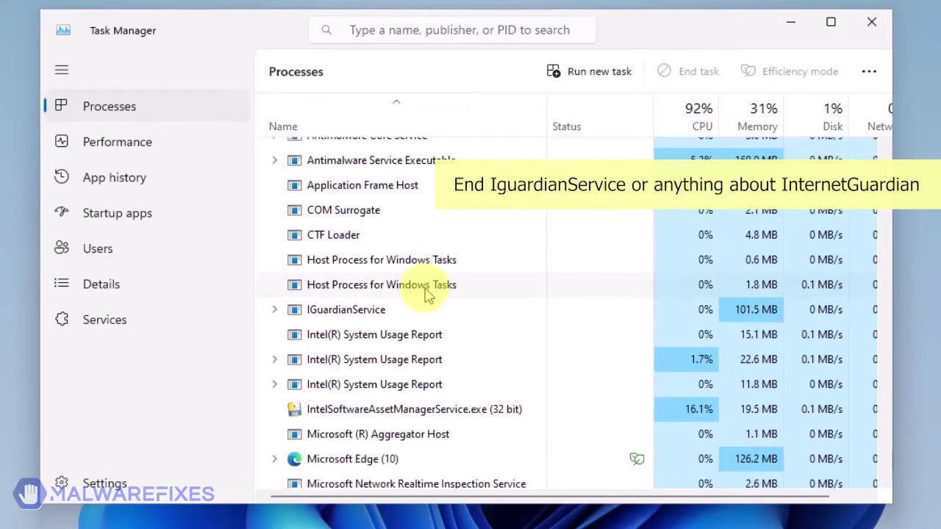
pyautogui.scroll(-1, 426, 294)
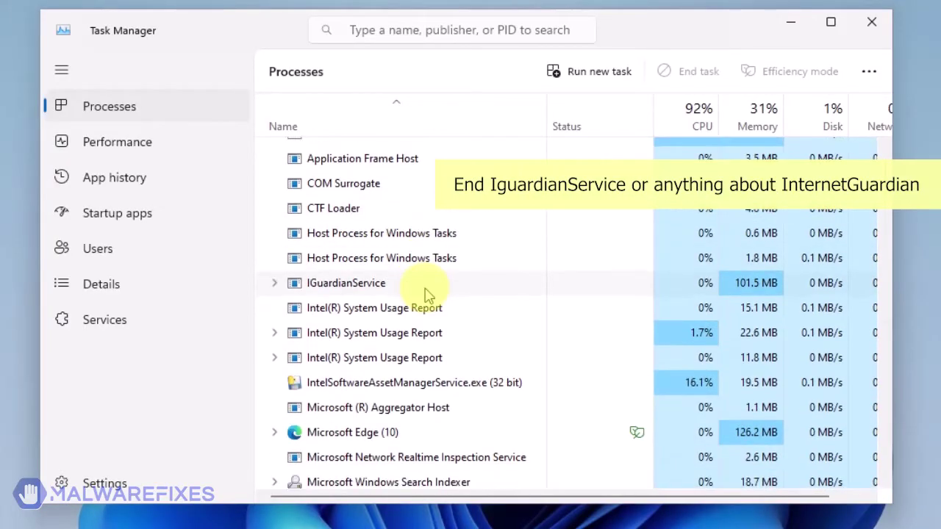
pyautogui.click(362, 287)
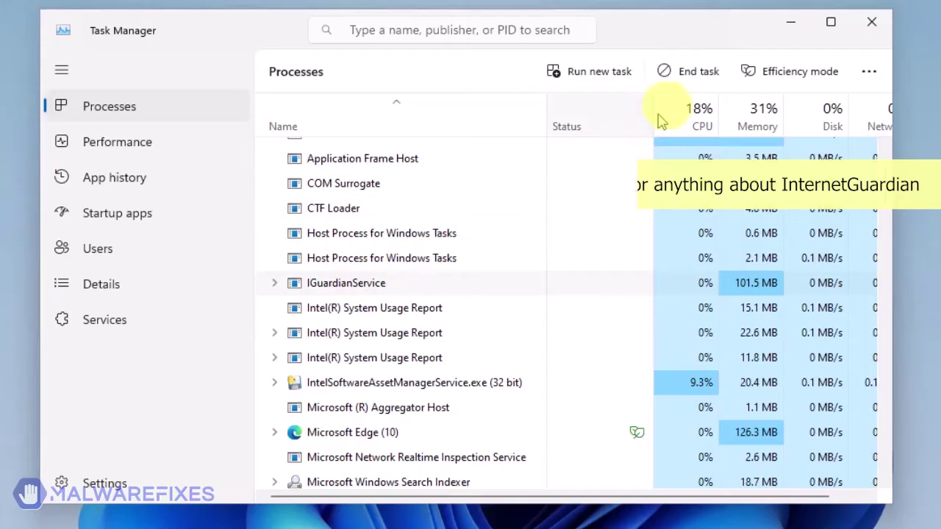
pyautogui.click(703, 73)
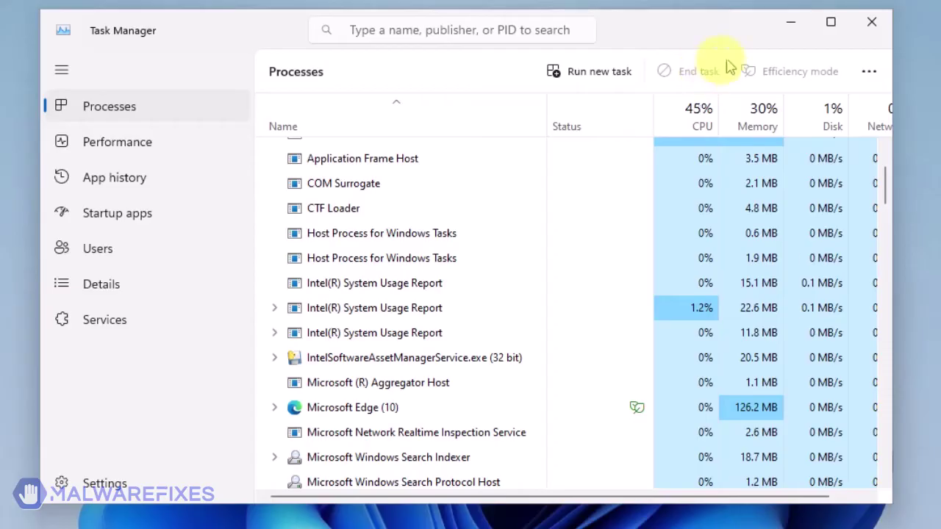
pyautogui.click(872, 23)
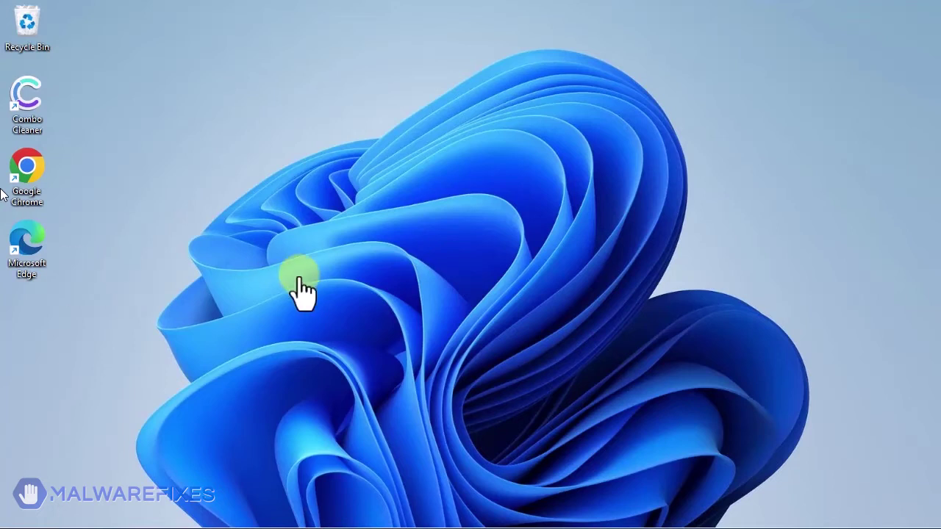
pyautogui.moveTo(410, 523)
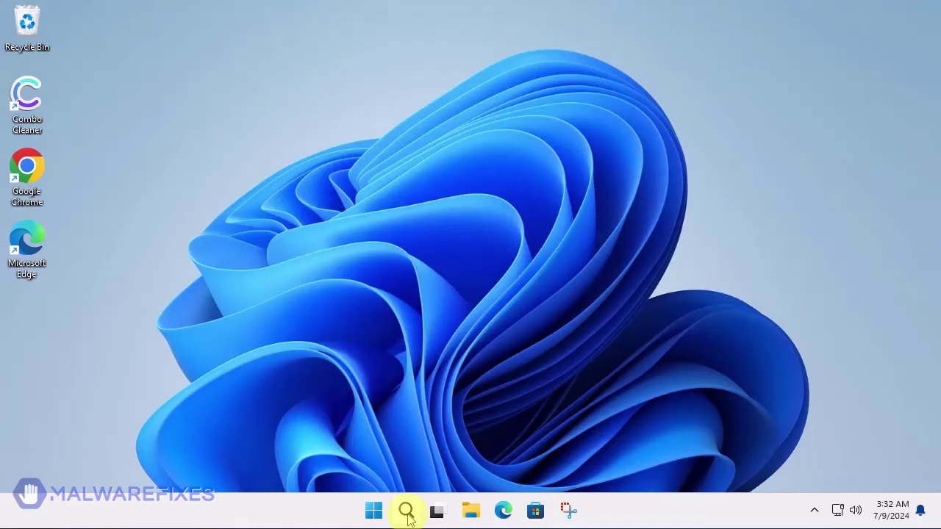
# Step: Open Task Scheduler and display the Task Scheduler Library
pyautogui.click(407, 512)
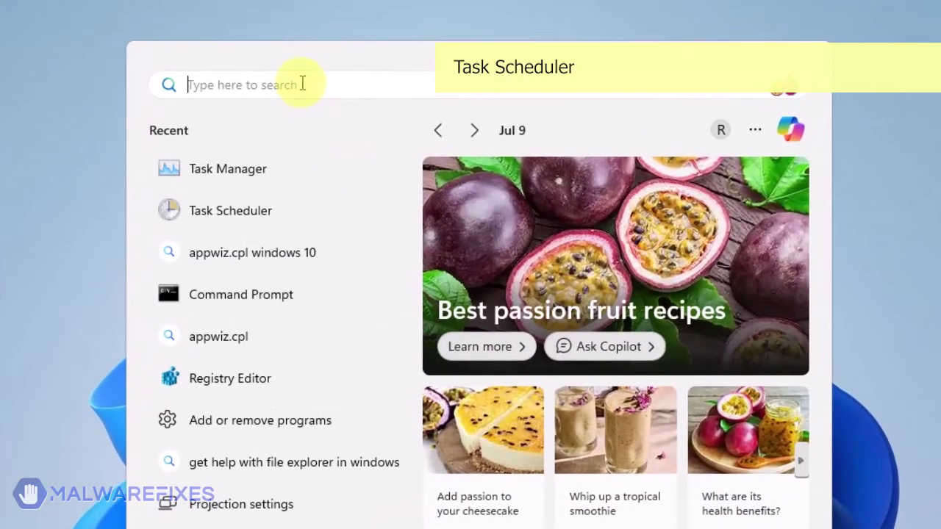
pyautogui.write('tas')
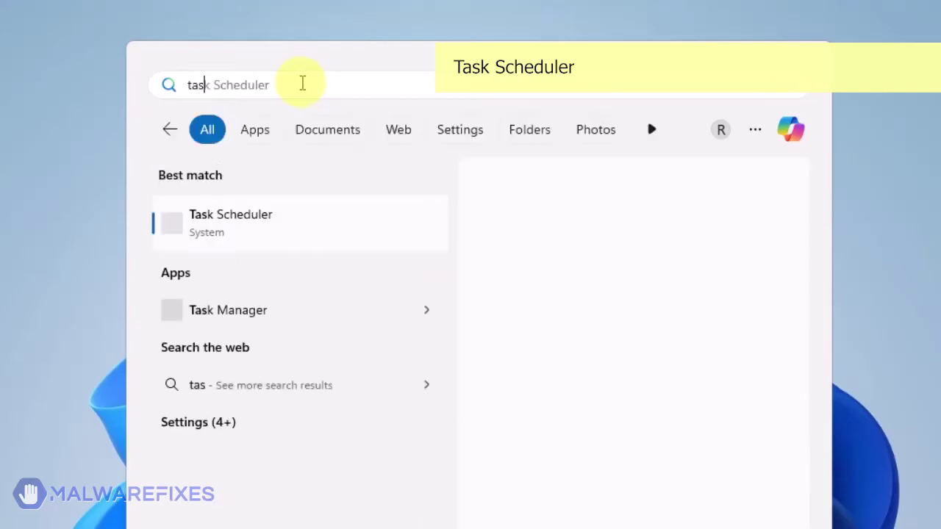
pyautogui.write('k scheduler')
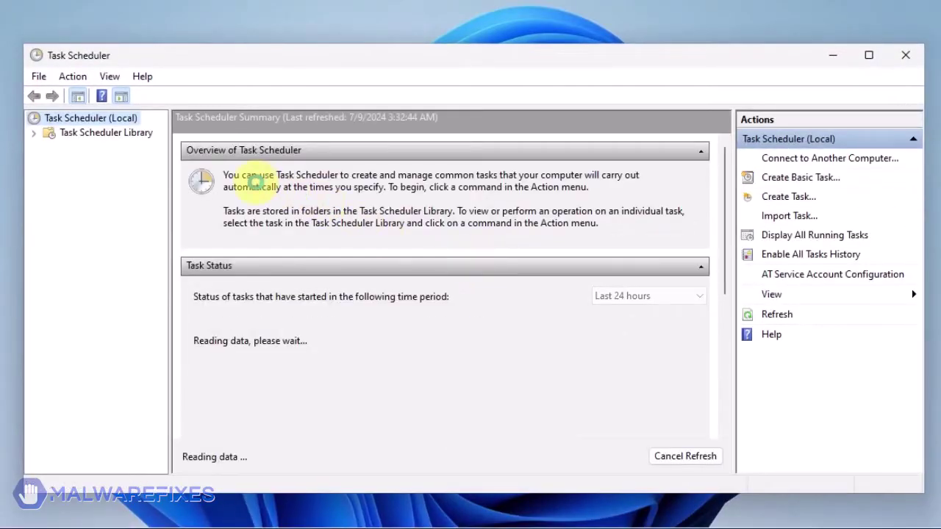
pyautogui.click(128, 139)
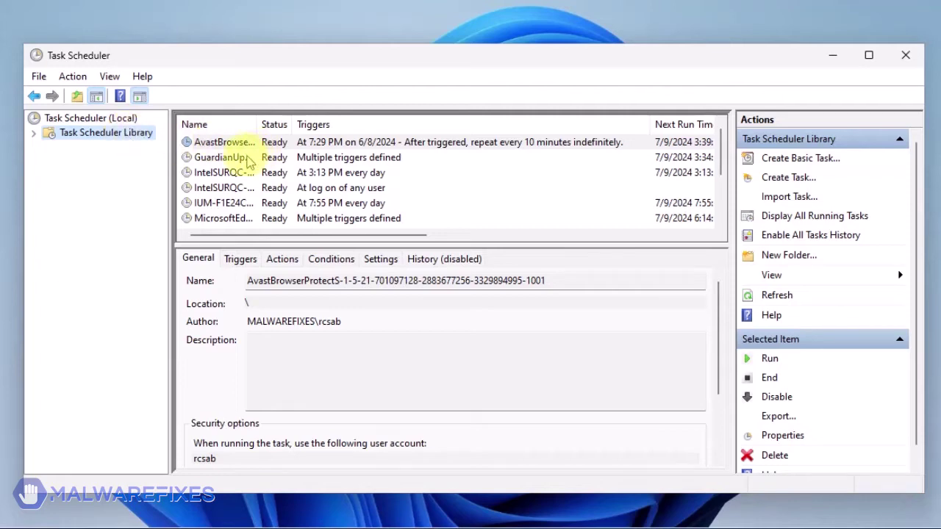
# Step: Inspect GuardianUpdater's Actions, which launch InternetGuardian.exe with the update argument
pyautogui.moveTo(257, 125); pyautogui.dragTo(293, 125)
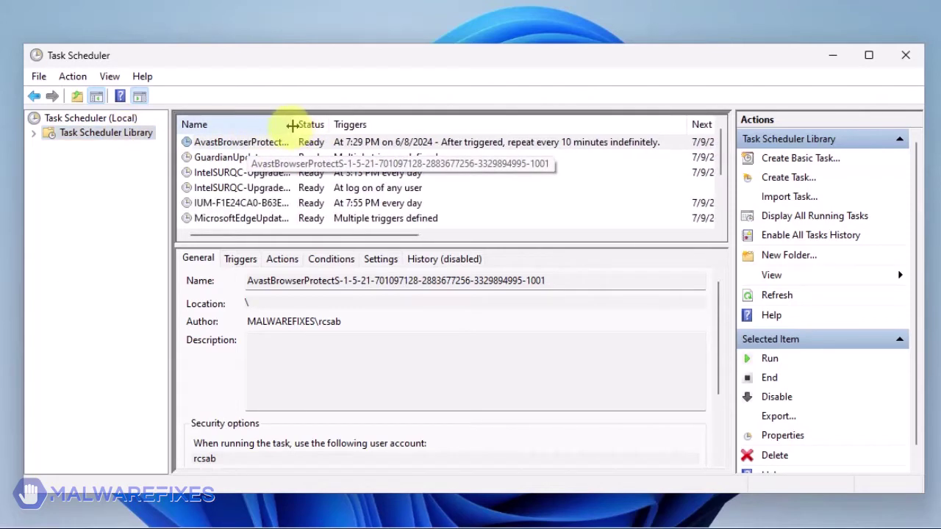
pyautogui.click(234, 160)
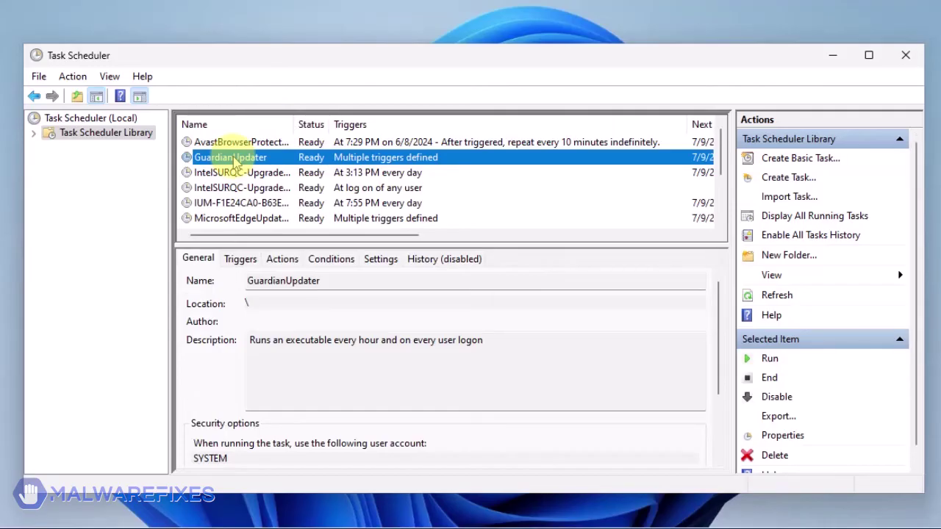
pyautogui.click(281, 263)
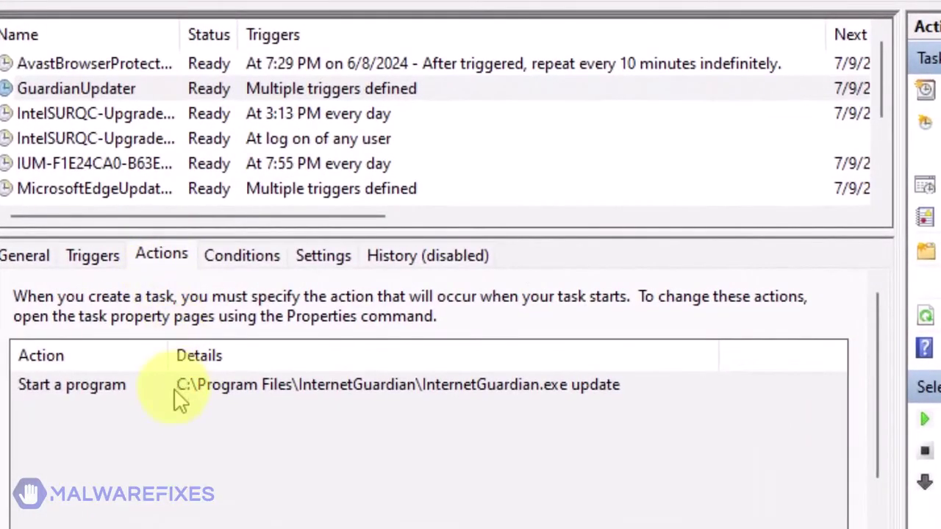
pyautogui.click(173, 389)
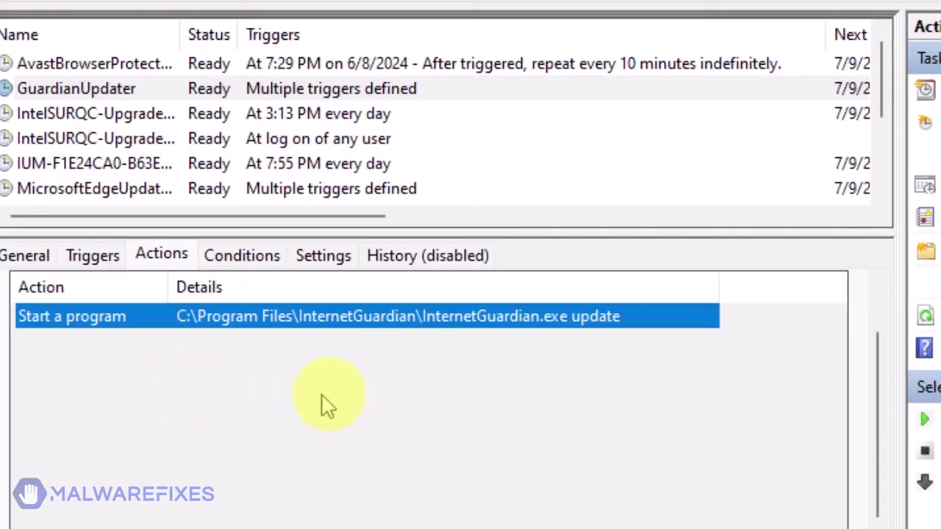
pyautogui.click(334, 359)
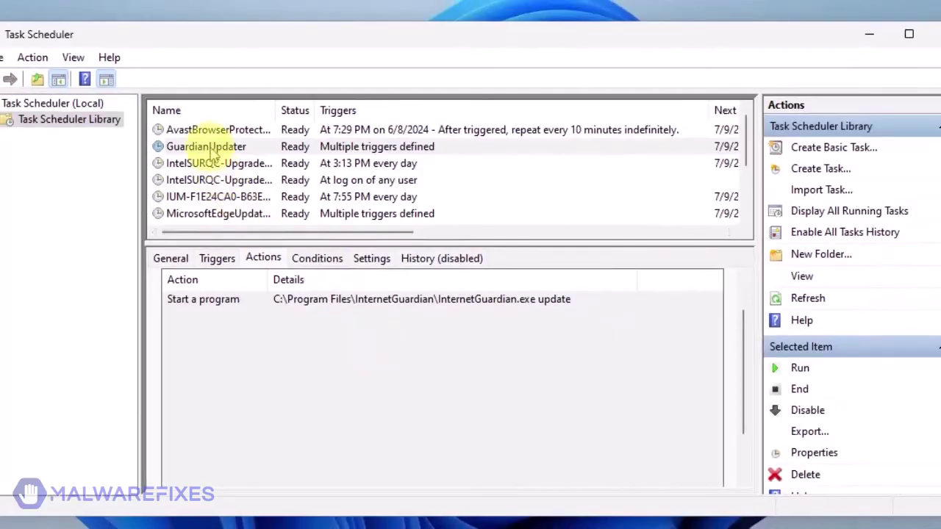
# Step: Delete the GuardianUpdater scheduled task and close Task Scheduler
pyautogui.click(213, 152)
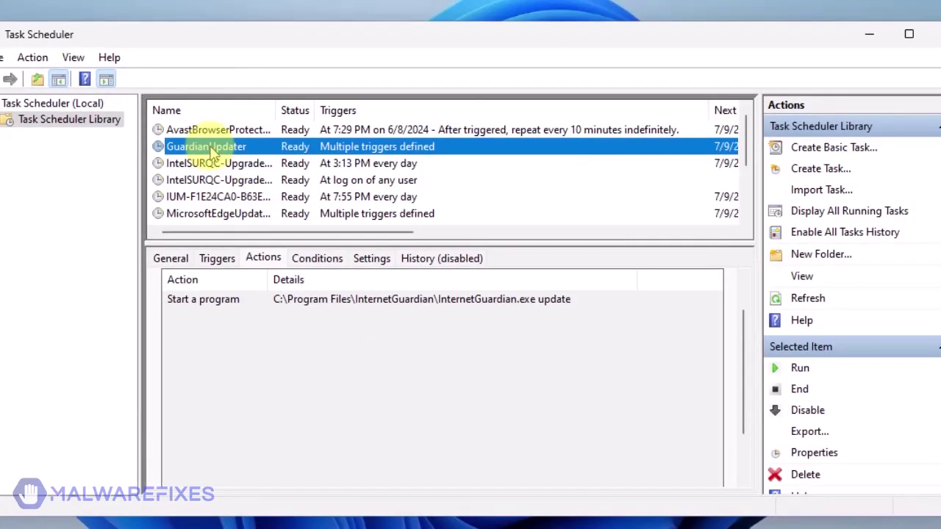
pyautogui.rightClick(212, 151)
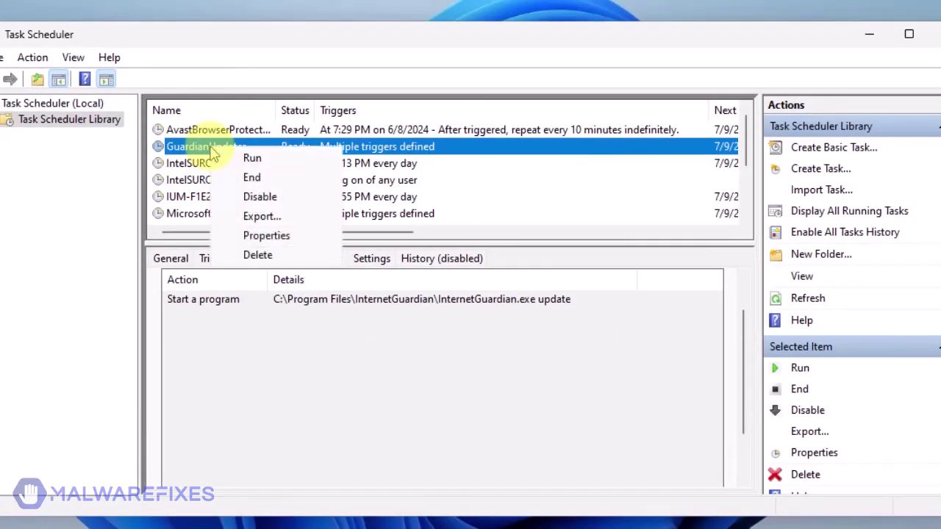
pyautogui.click(258, 255)
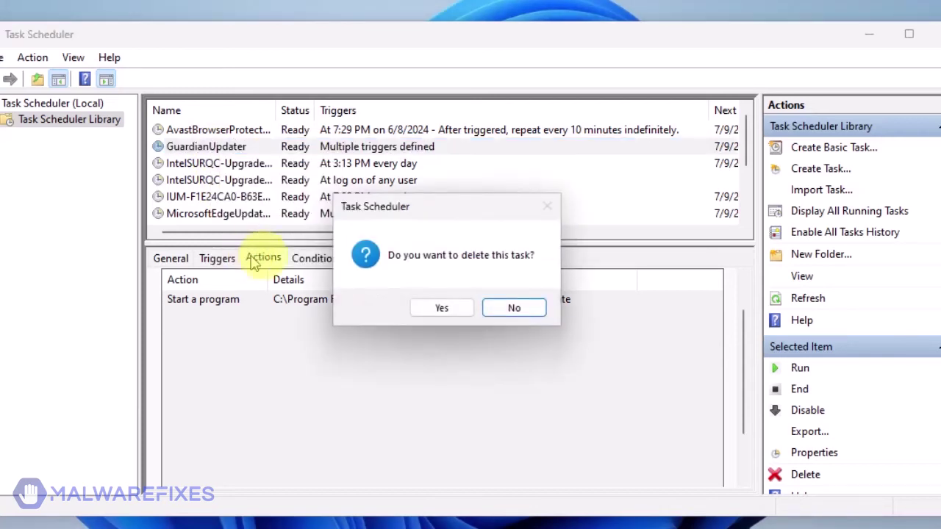
pyautogui.click(441, 307)
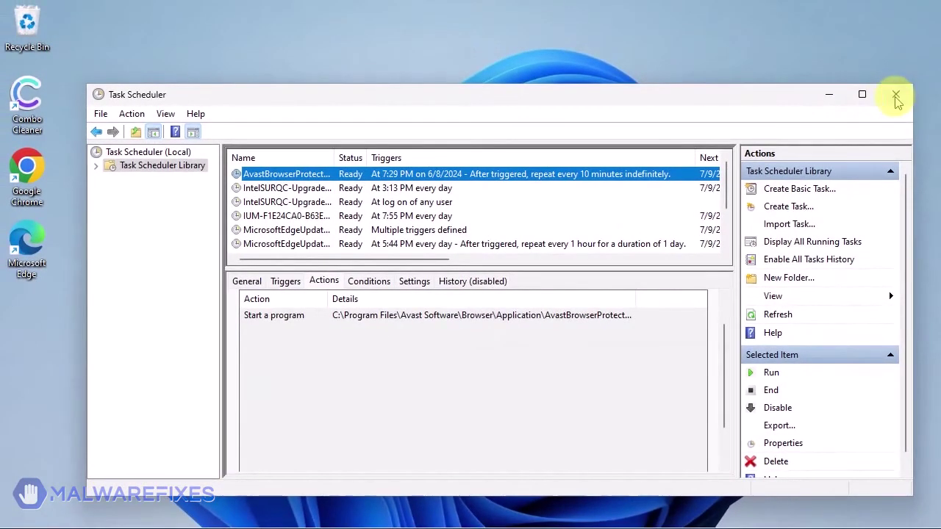
pyautogui.click(895, 97)
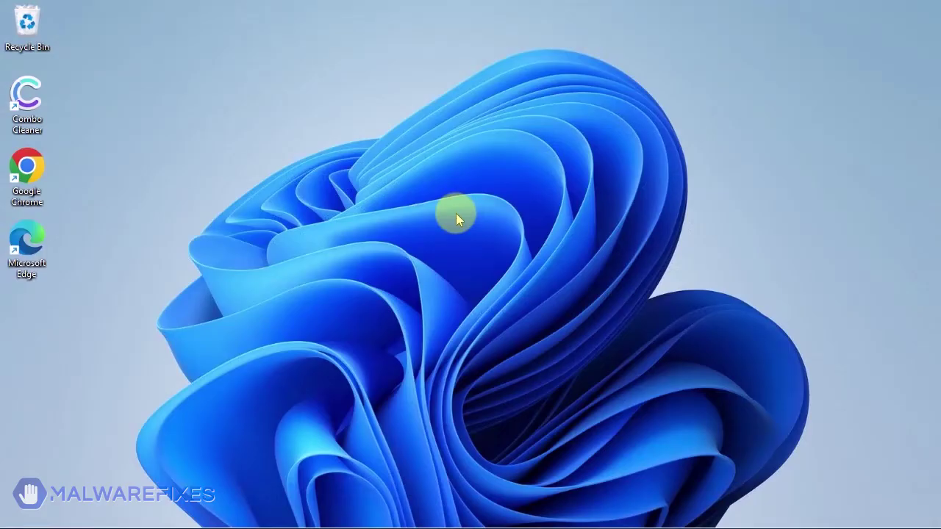
pyautogui.moveTo(471, 526)
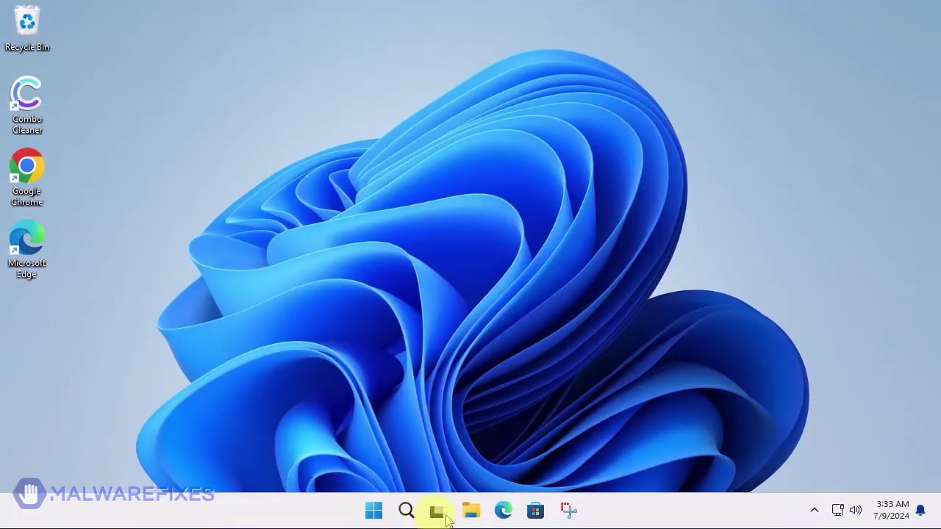
# Step: Browse in File Explorer to C:\Program Files\InternetGuardian
pyautogui.click(472, 512)
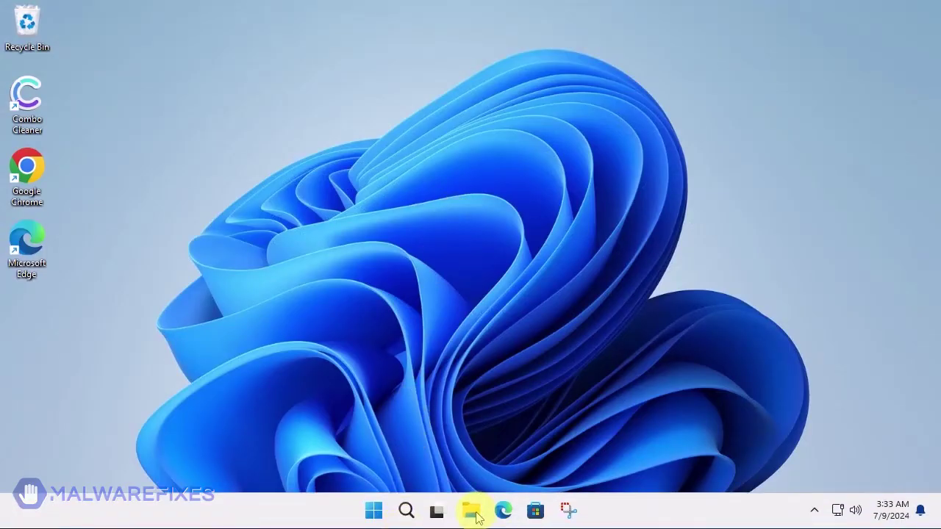
pyautogui.click(472, 512)
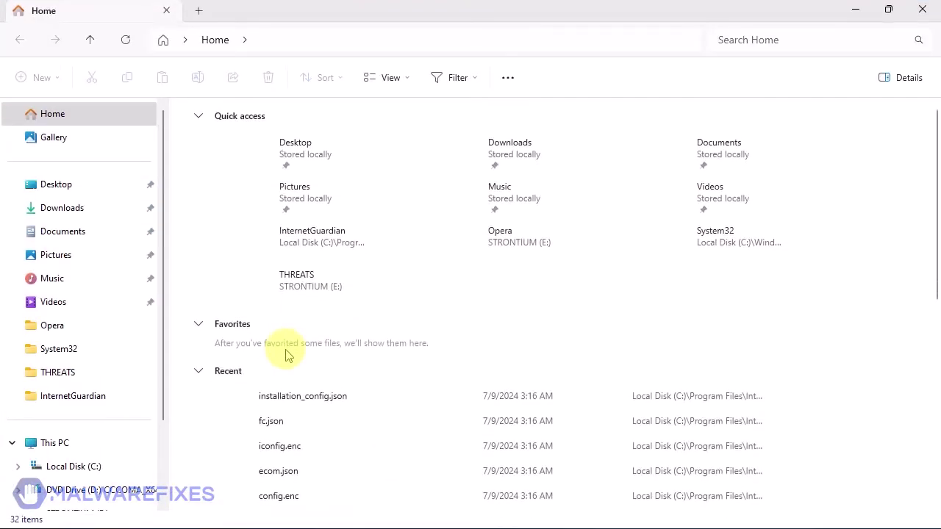
pyautogui.click(74, 470)
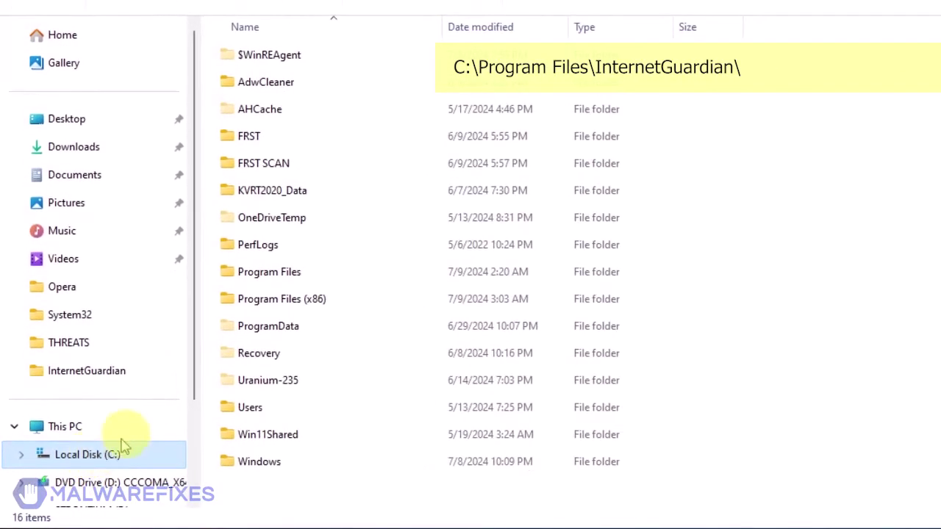
pyautogui.doubleClick(250, 277)
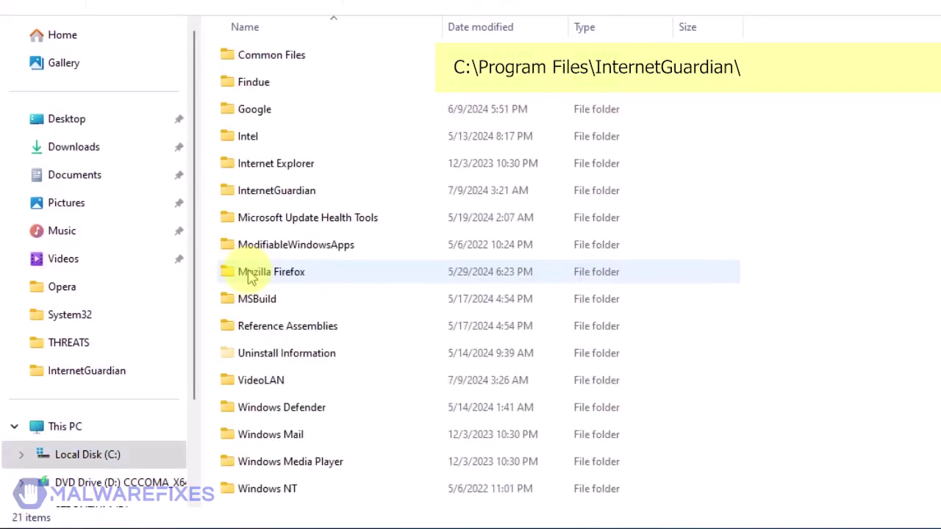
pyautogui.doubleClick(267, 196)
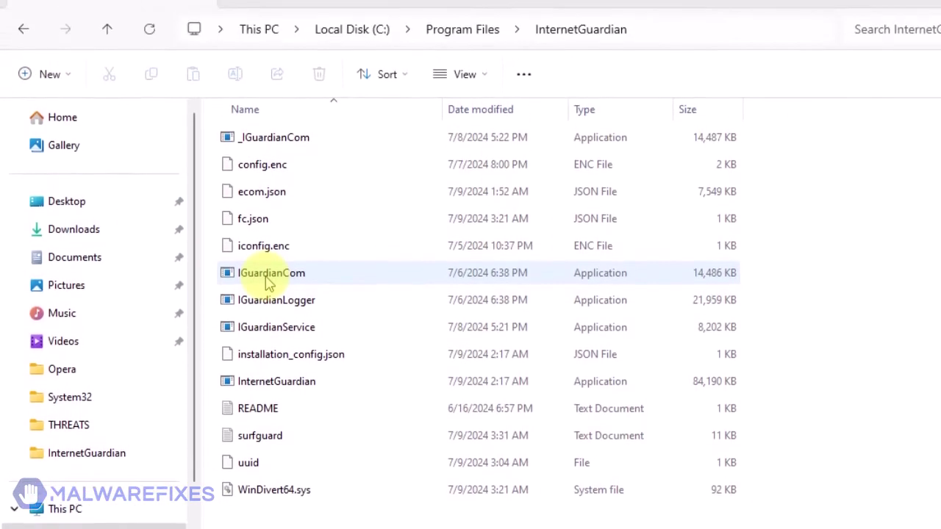
# Step: Delete all InternetGuardian files with admin rights, skipping in-use WinDivert64.sys, then close Explorer
pyautogui.hotkey('ctrl', 'a')
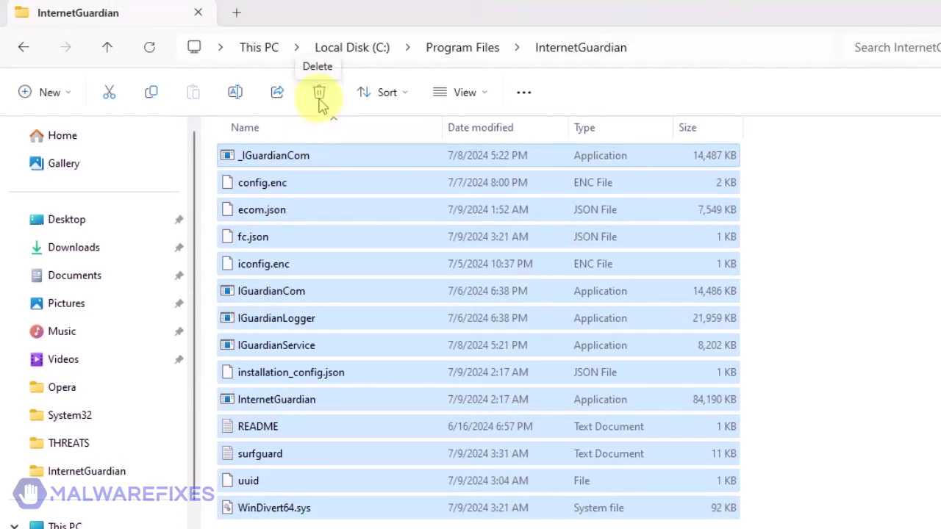
pyautogui.click(320, 102)
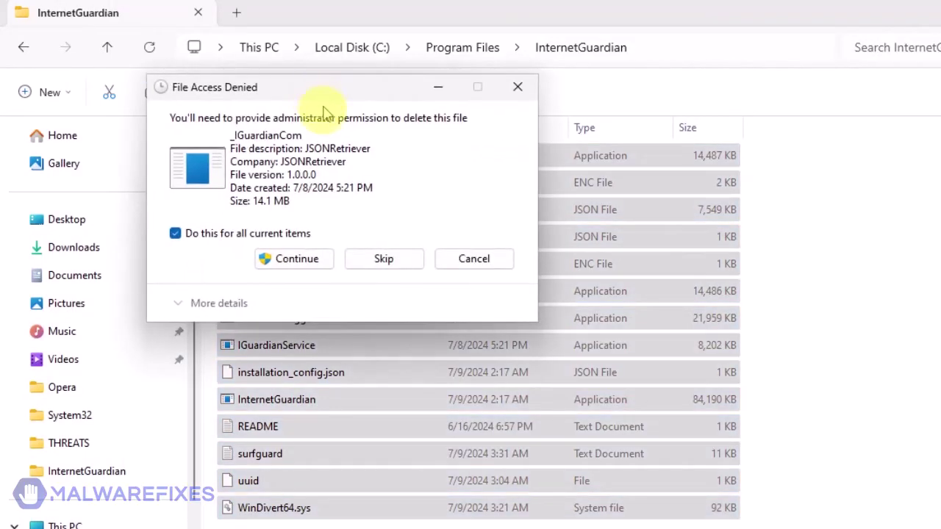
pyautogui.click(309, 257)
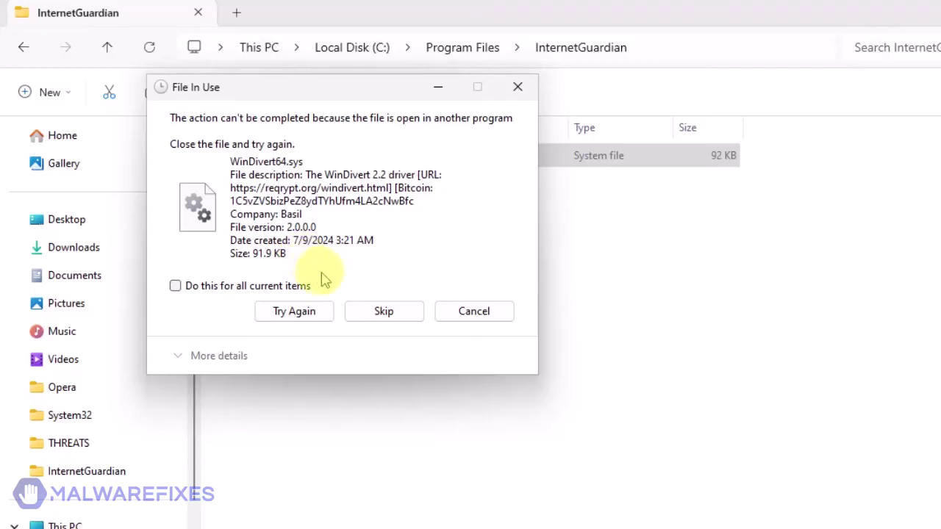
pyautogui.click(373, 314)
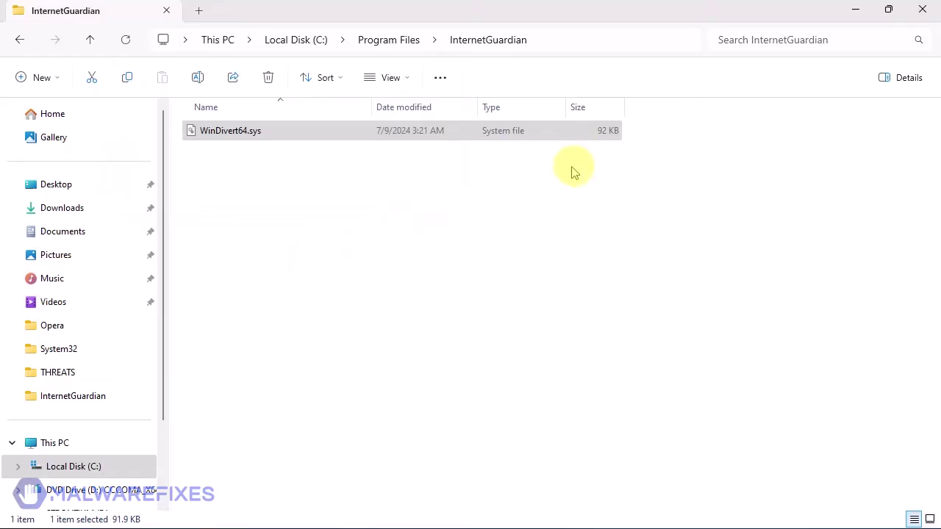
pyautogui.click(921, 12)
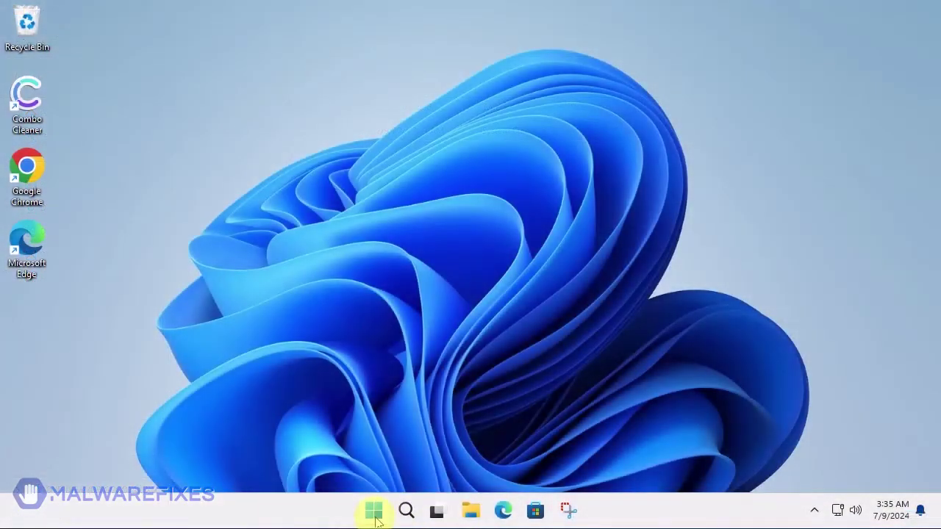
# Step: Delete the InternetGuardian folder from C:\Program Files and close File Explorer
pyautogui.click(373, 513)
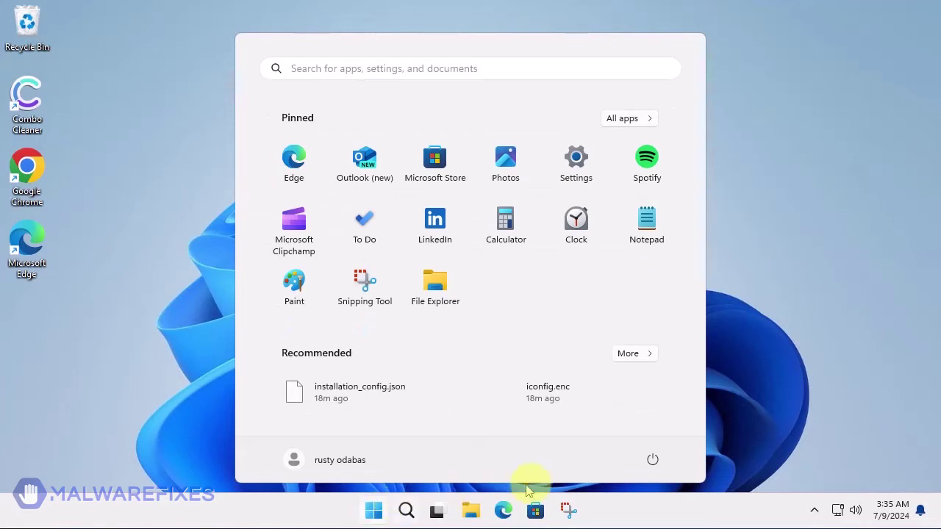
pyautogui.click(653, 461)
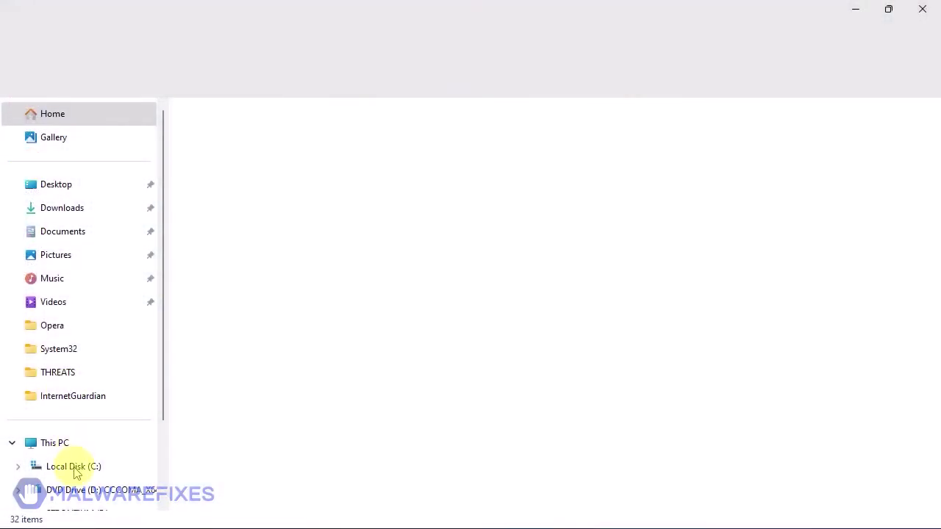
pyautogui.click(77, 471)
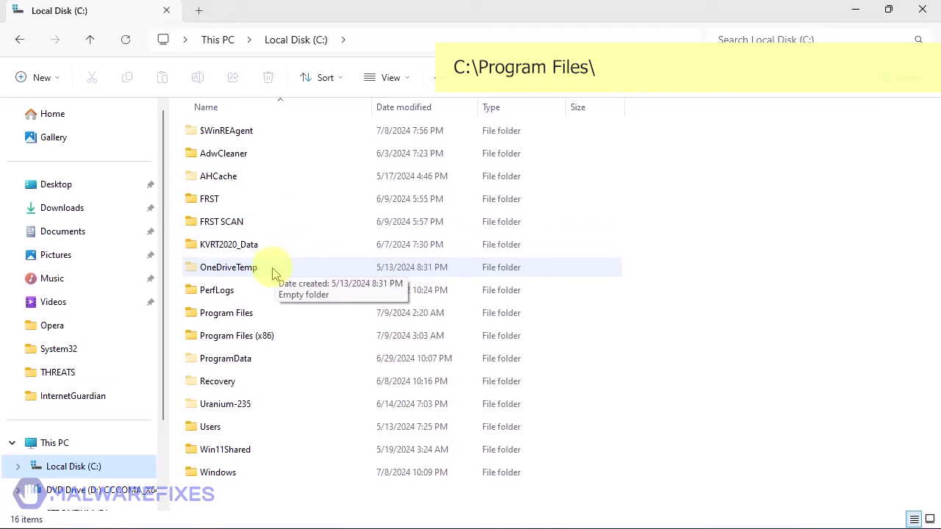
pyautogui.doubleClick(256, 315)
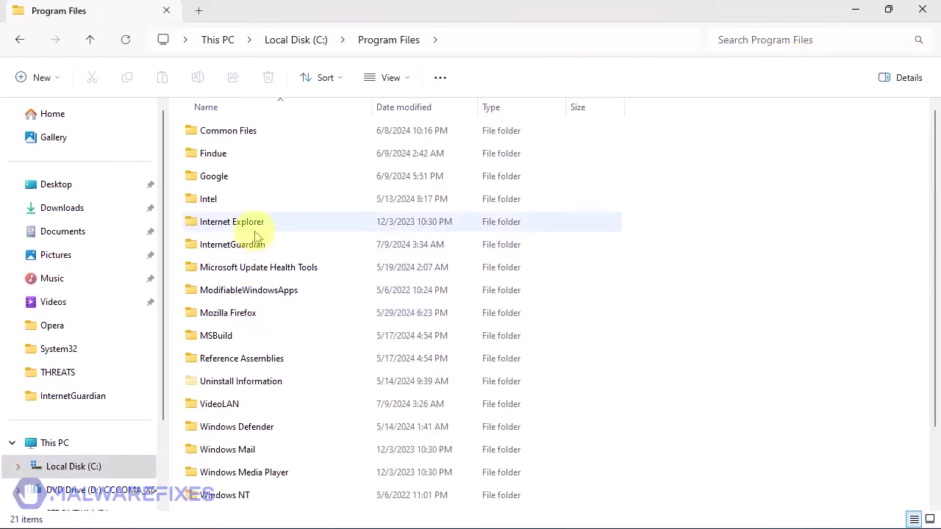
pyautogui.rightClick(252, 247)
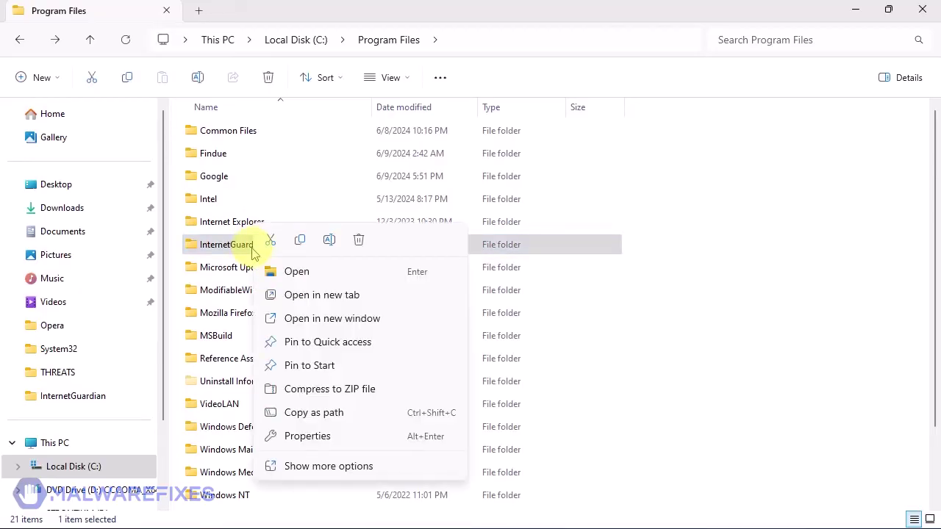
pyautogui.click(354, 243)
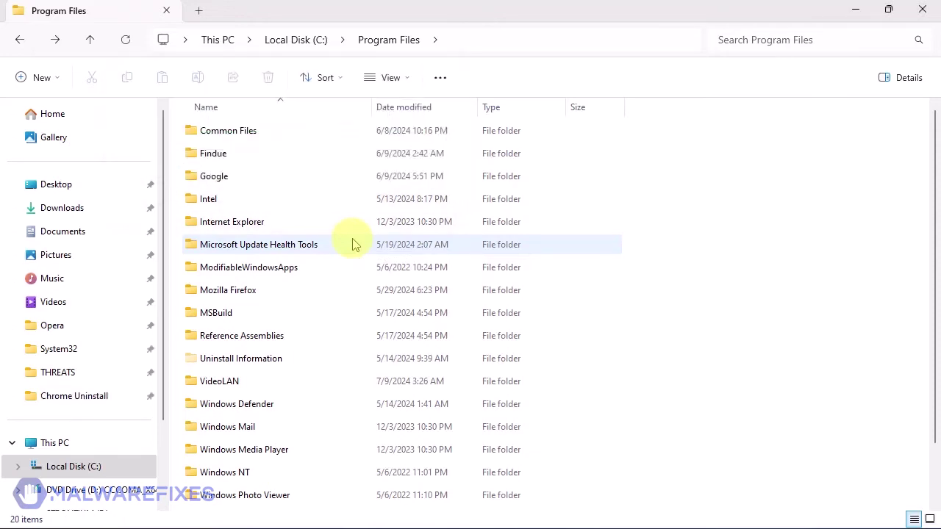
pyautogui.click(921, 13)
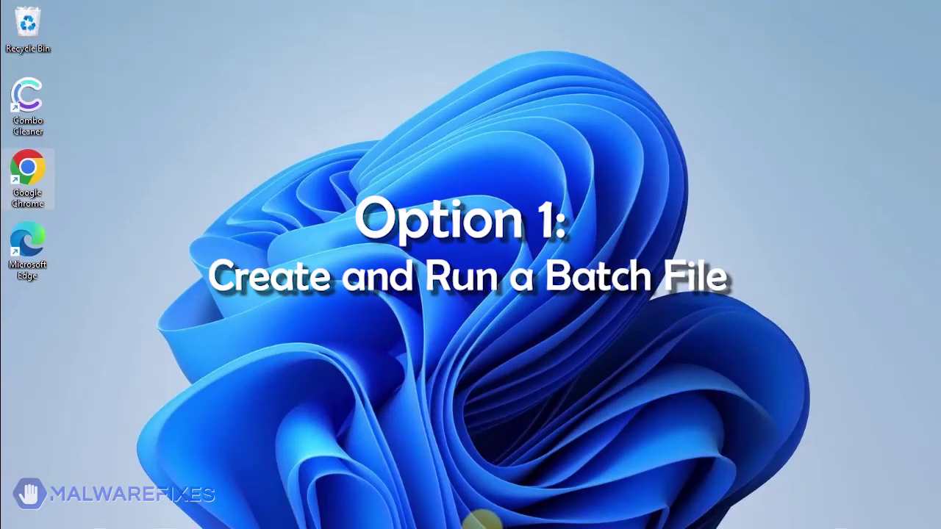
# Step: Search for 'notepad' in Windows Search and launch Notepad with a blank document
pyautogui.click(407, 513)
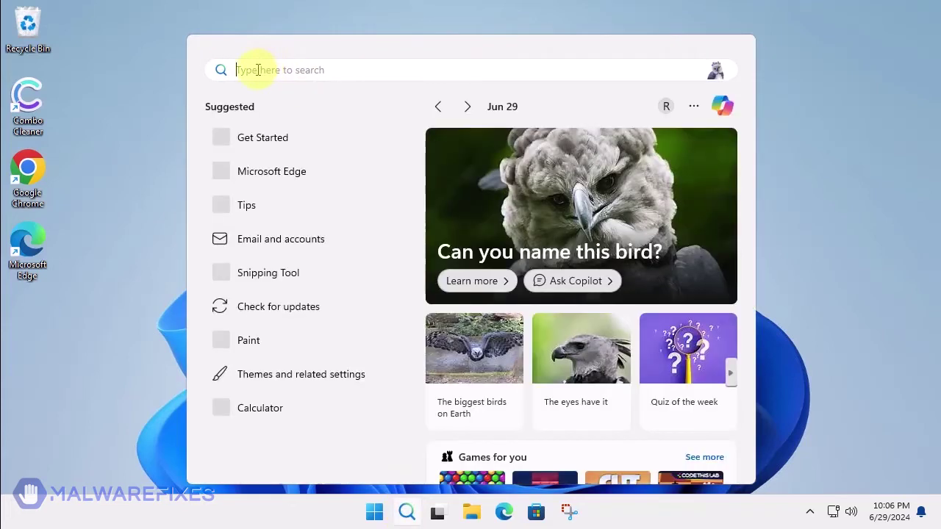
pyautogui.write('notepad')
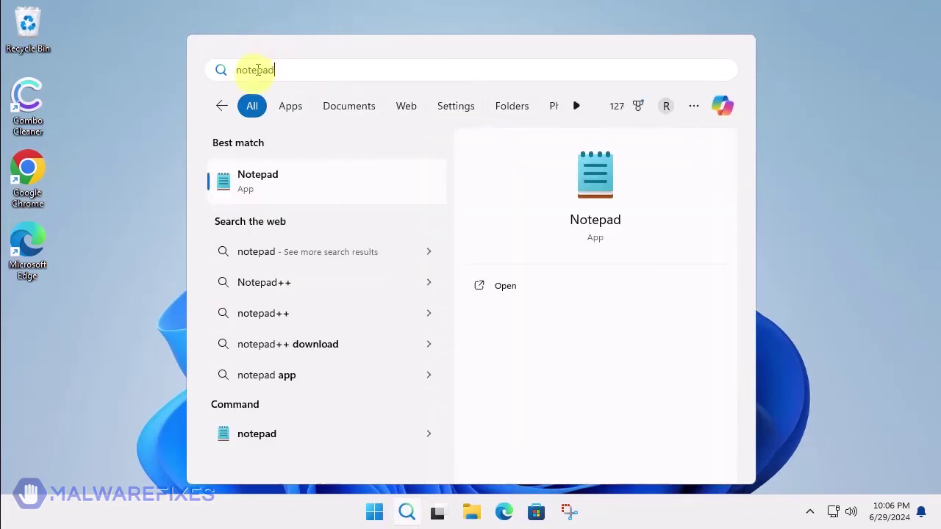
pyautogui.click(502, 288)
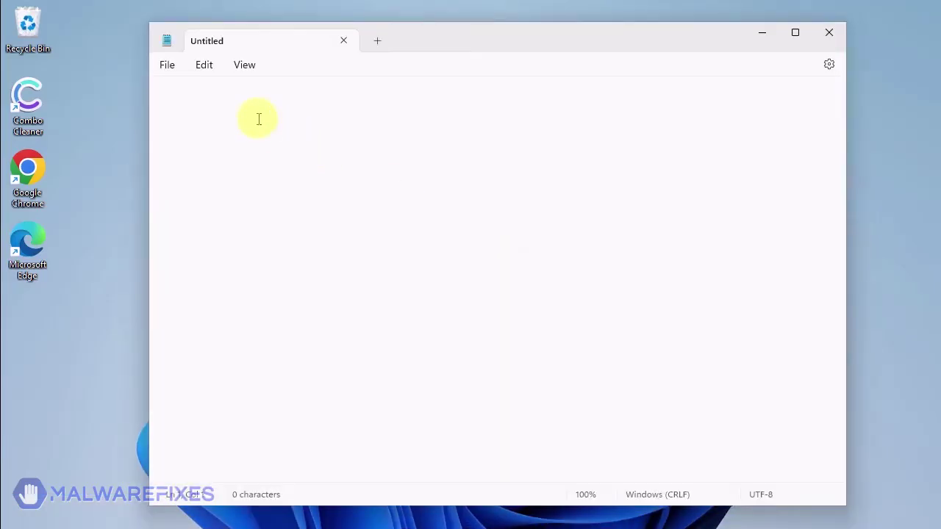
# Step: Paste the batch script that deletes the GroupPolicy folders and runs gpupdate /force
pyautogui.write('@echo off IF NOT EXIST %WINDIR%\\System32\\GroupPolicy goto next echo Deleting GroupPolicy folder... RD /S /Q "%WINDIR%\\System32\\GroupPolicy" || goto error echo. :next IF NOT EXIST %WINDIR%\\System32\\GroupPolicyUsers goto next2 echo Deleting GroupPolicyUsers folder... RD /S /Q "%WINDIR%\\System32\\GroupPolicyUsers" || goto error echo. :next2 gpupdate /force pause exit :error echo. echo An unexpected error has occurred. ¨Have opened the program as an administrator (right click, run as administrator)? echo. pause exit')
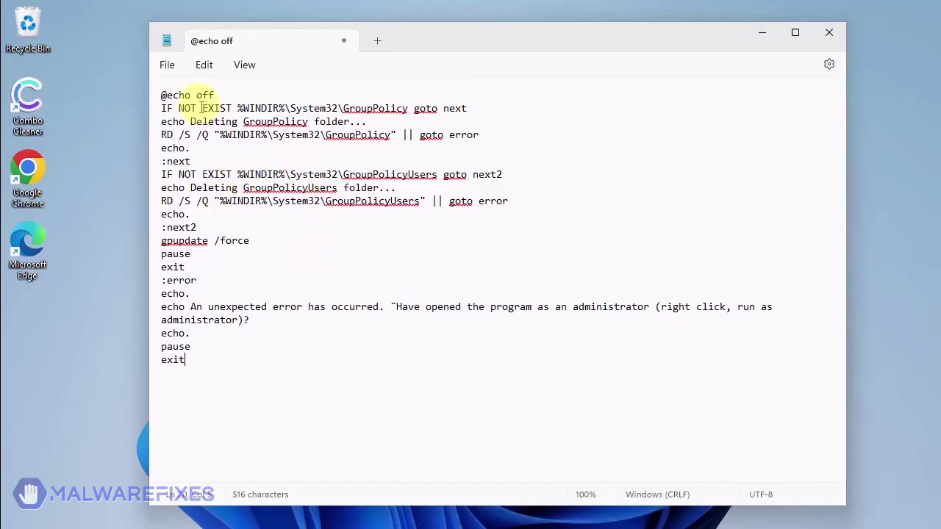
pyautogui.click(169, 66)
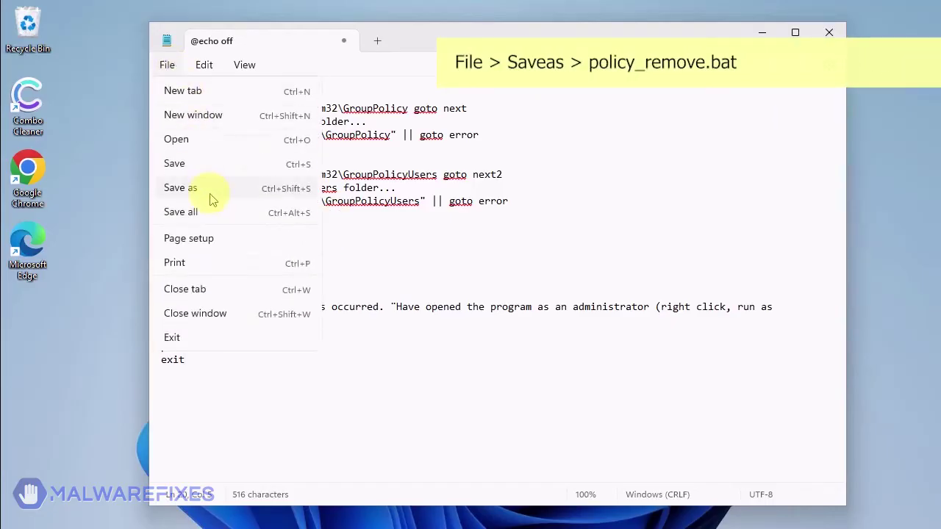
# Step: Save the script as policy_remove.bat in the Desktop folder, then close Notepad
pyautogui.click(211, 189)
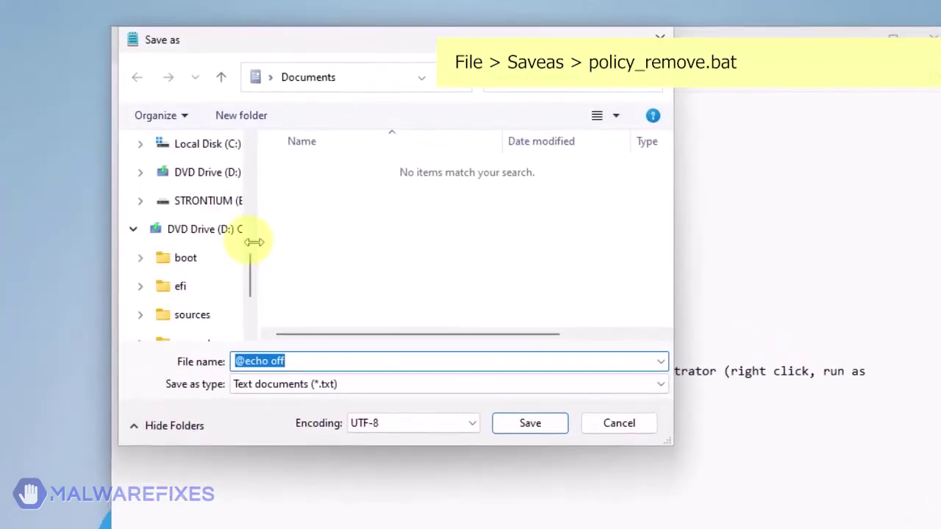
pyautogui.scroll(5, 250, 239)
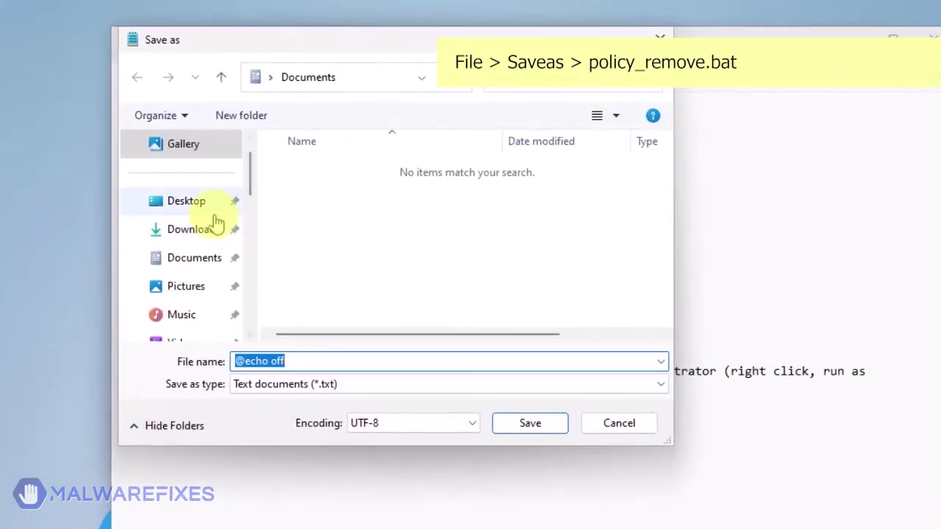
pyautogui.click(177, 203)
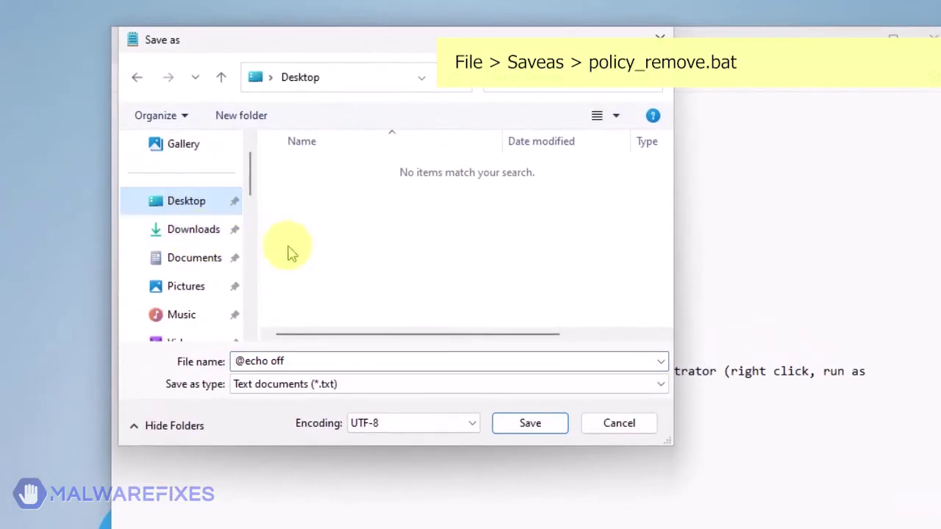
pyautogui.tripleClick(308, 360)
pyautogui.write('policy_')
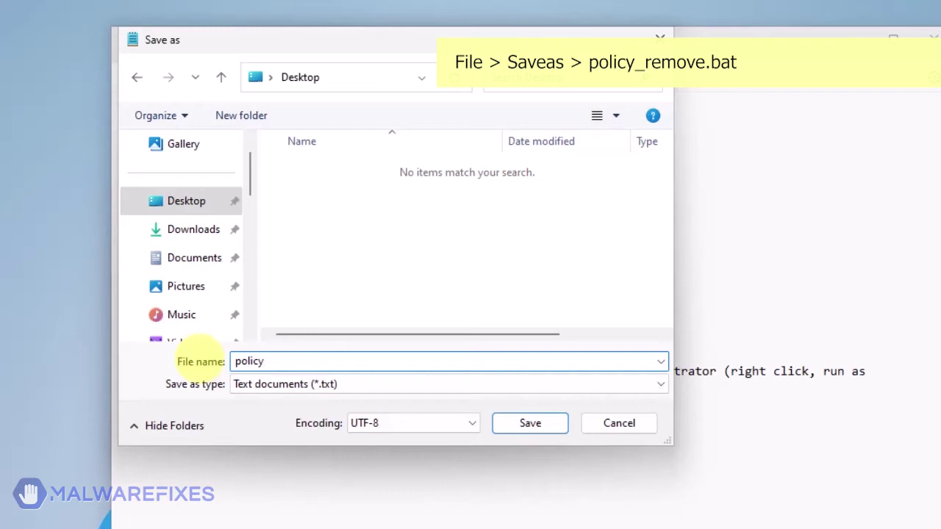
pyautogui.write('remove.b')
pyautogui.write('at')
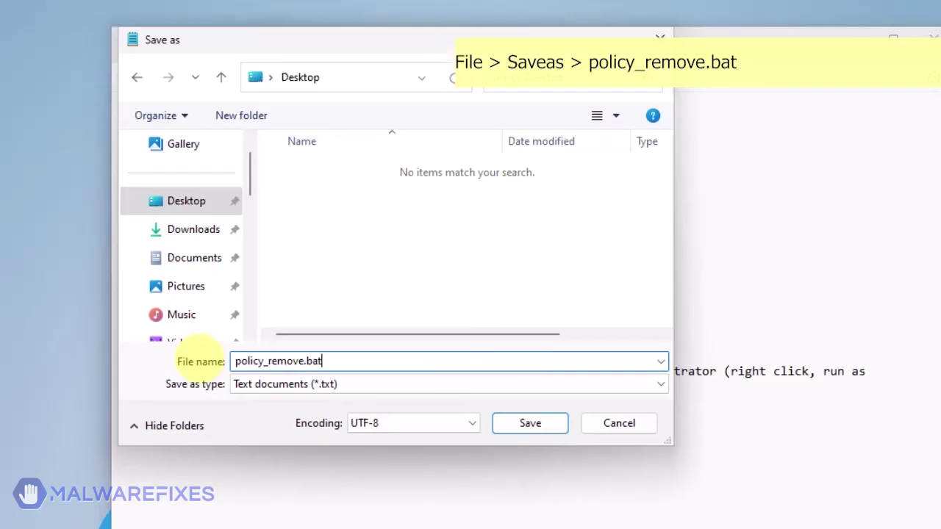
pyautogui.click(523, 425)
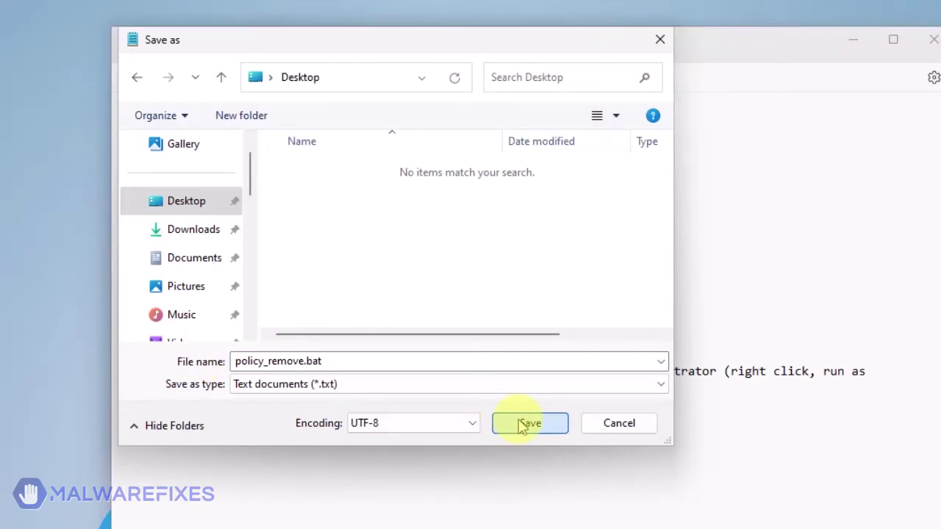
pyautogui.click(524, 425)
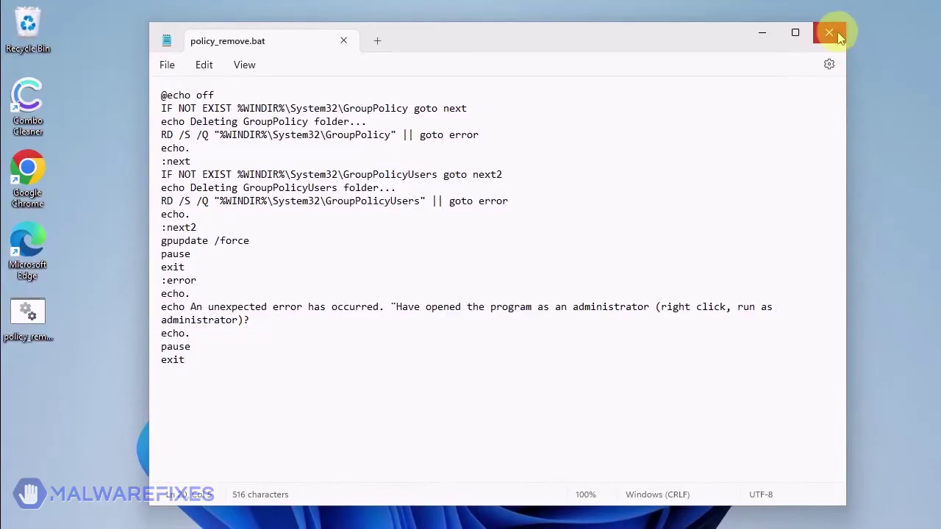
pyautogui.click(829, 32)
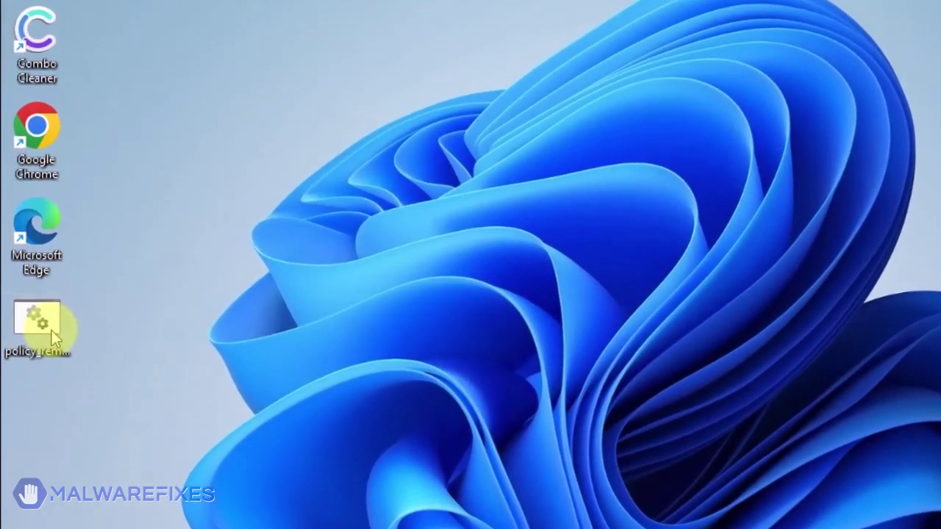
# Step: Run policy_remove.bat as administrator, approve the UAC prompt, and dismiss the finished command window
pyautogui.rightClick(52, 330)
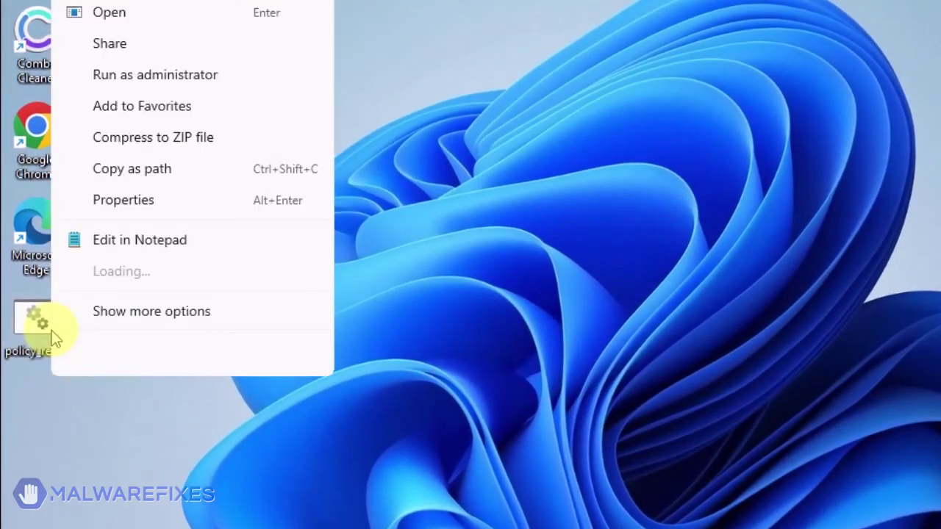
pyautogui.click(117, 77)
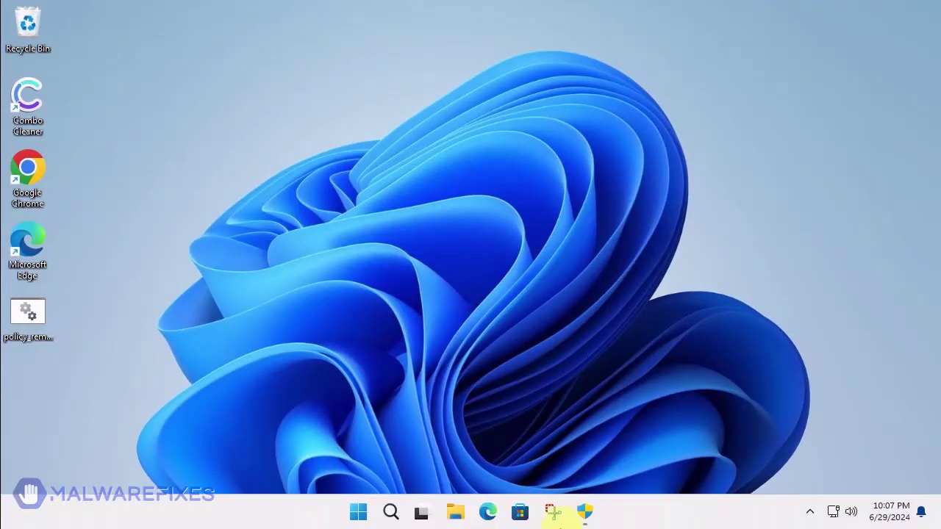
pyautogui.click(584, 516)
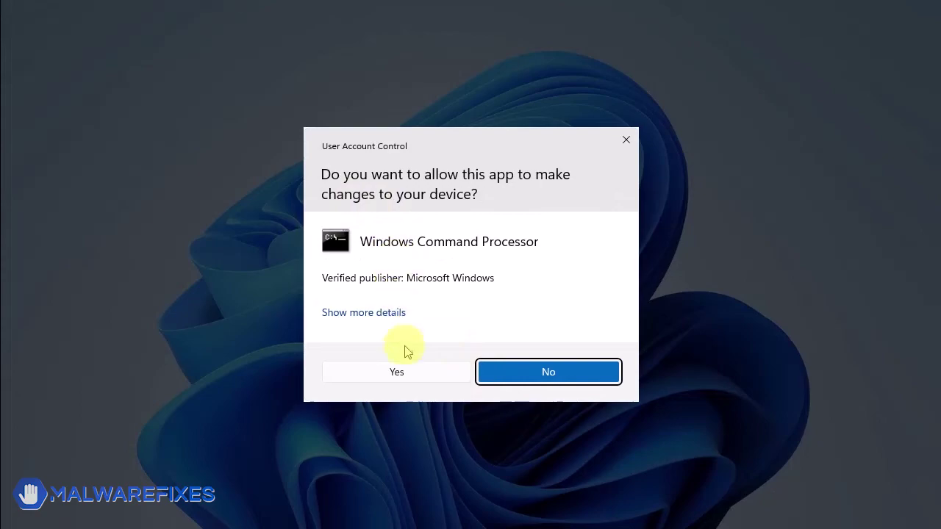
pyautogui.click(408, 380)
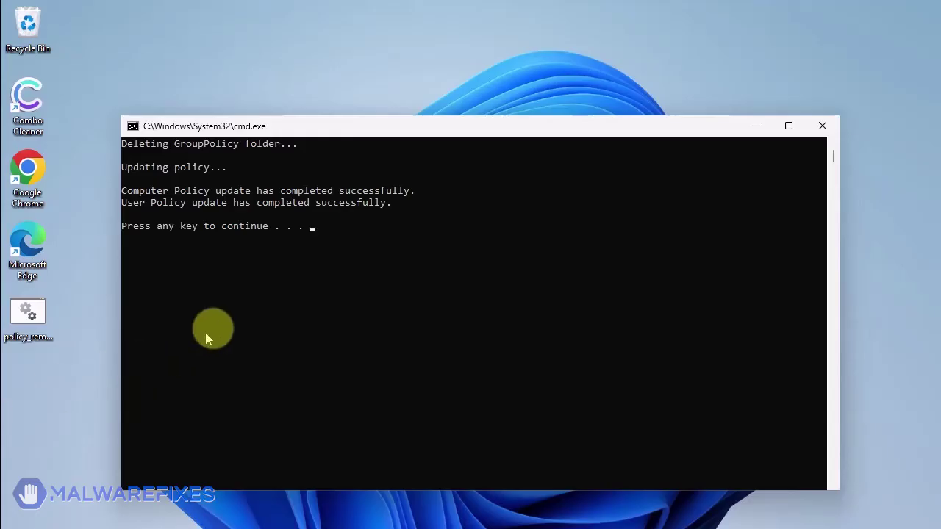
pyautogui.press('Return')
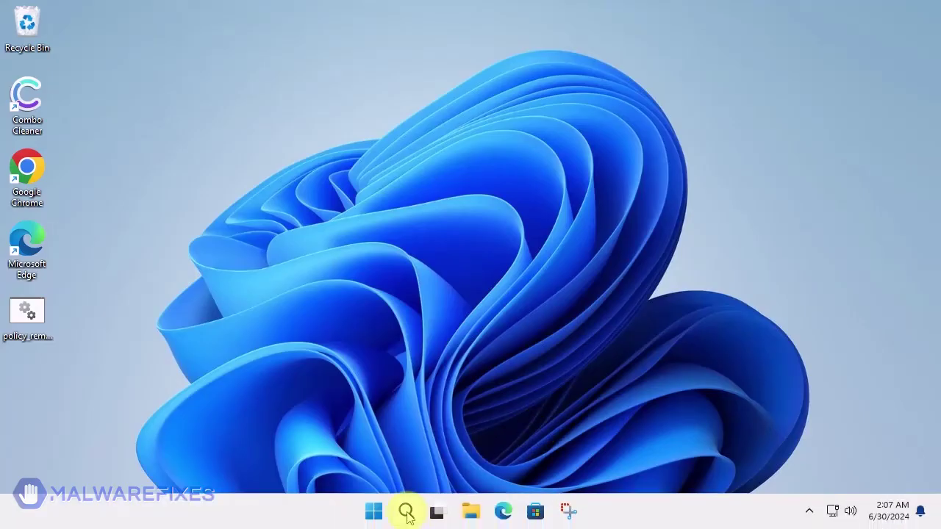
# Step: Search for regedit, launch Registry Editor, and allow it to make changes
pyautogui.click(405, 513)
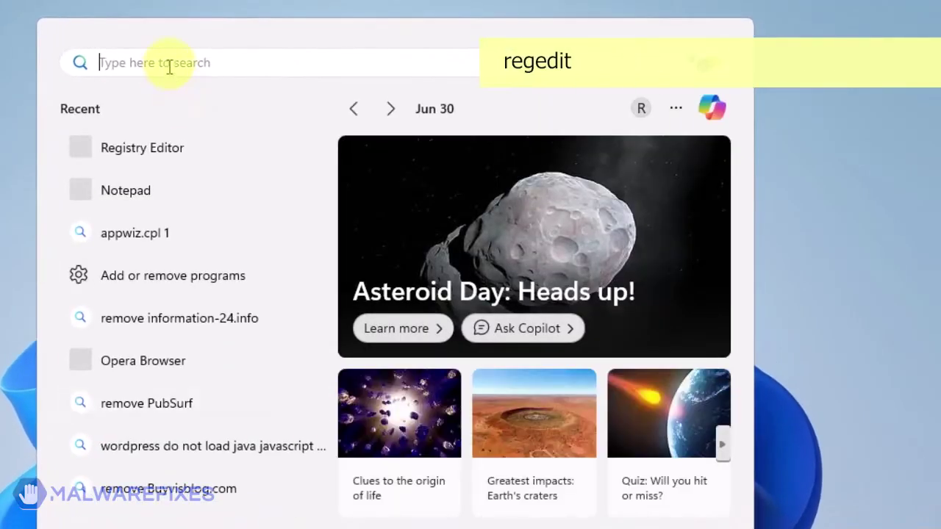
pyautogui.write('reg')
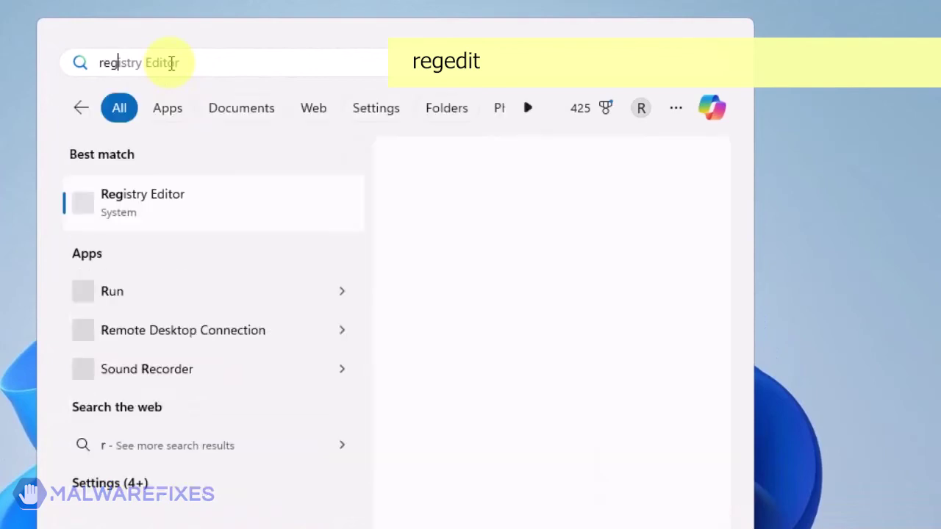
pyautogui.write('edit')
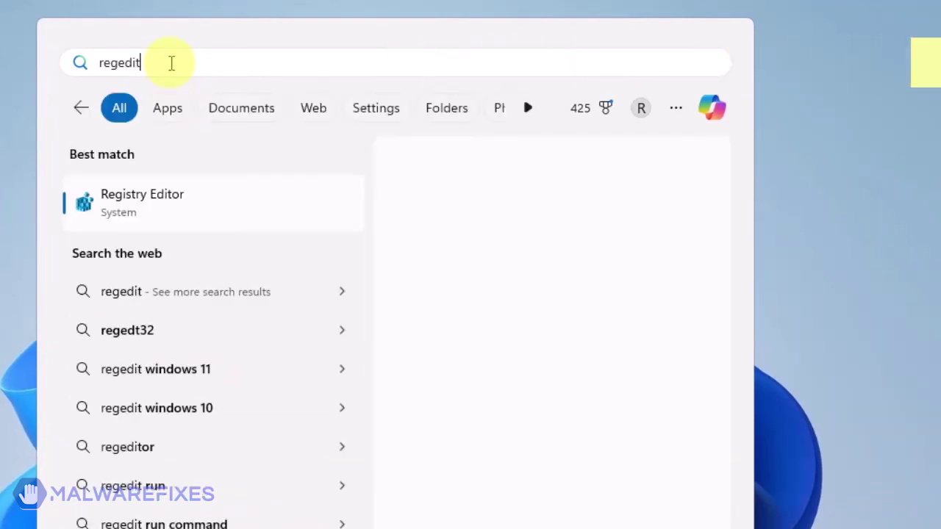
pyautogui.click(187, 206)
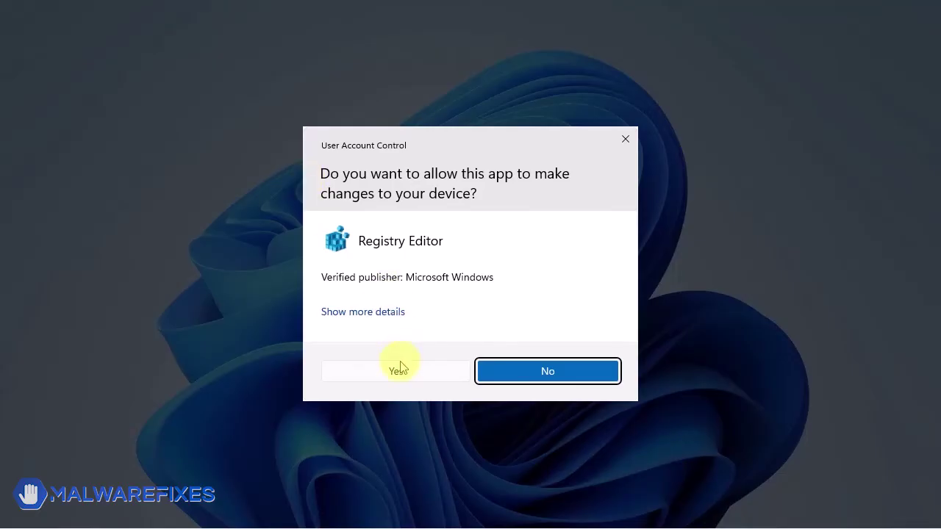
pyautogui.click(398, 368)
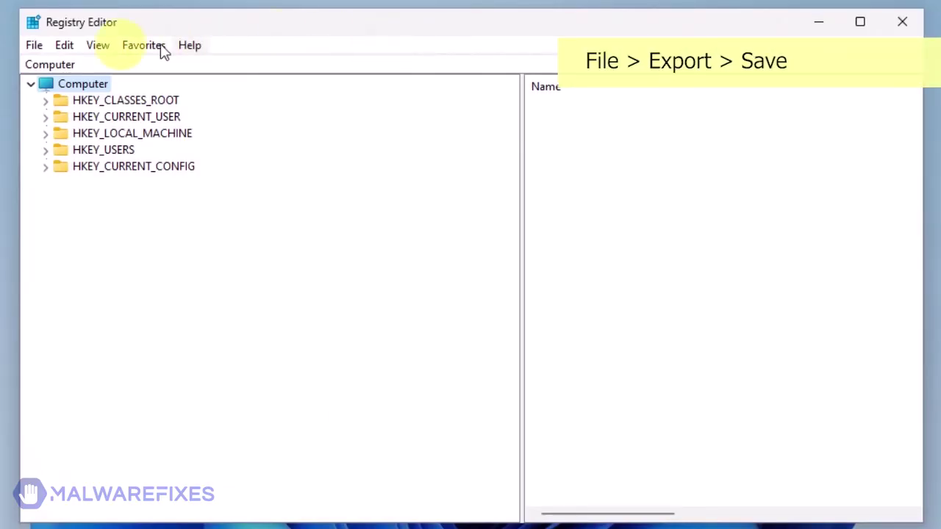
# Step: Export the full registry (range All) to Documents as reg-backup
pyautogui.click(33, 46)
pyautogui.click(59, 87)
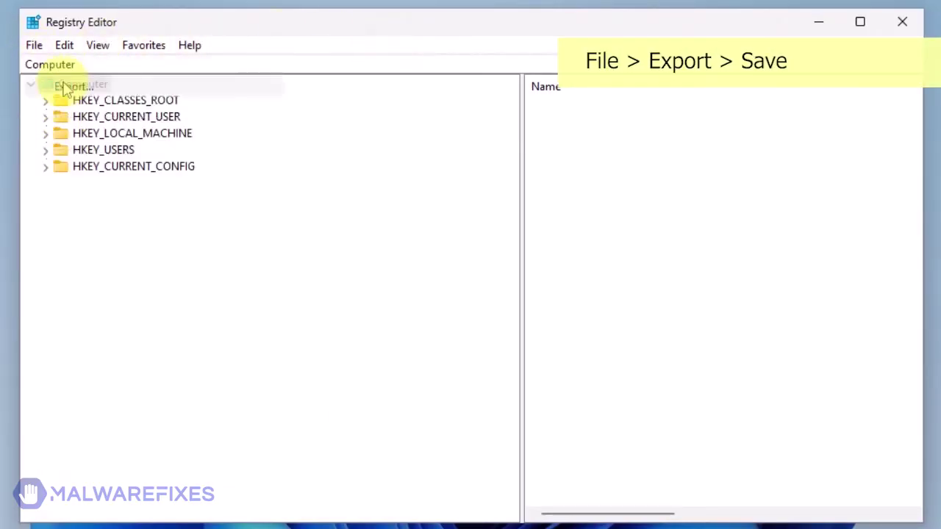
pyautogui.click(237, 396)
pyautogui.write('reg-backup')
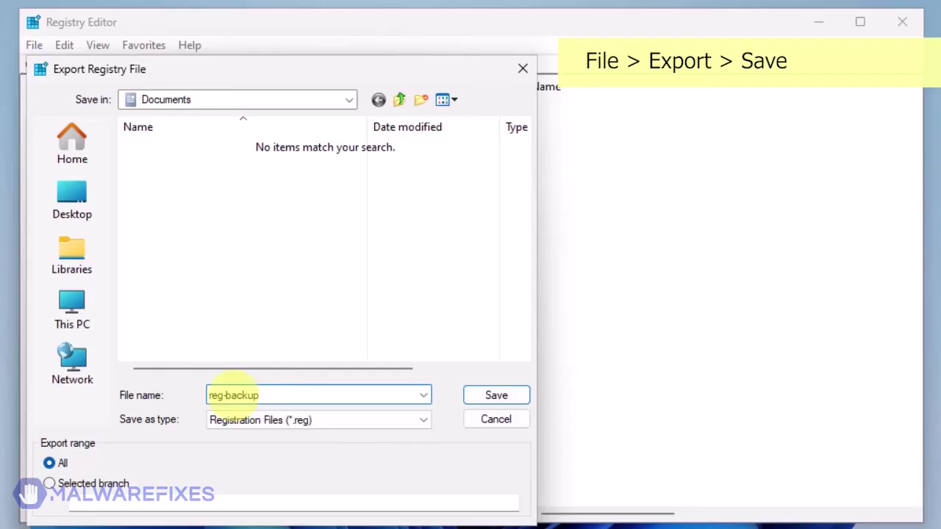
pyautogui.click(497, 397)
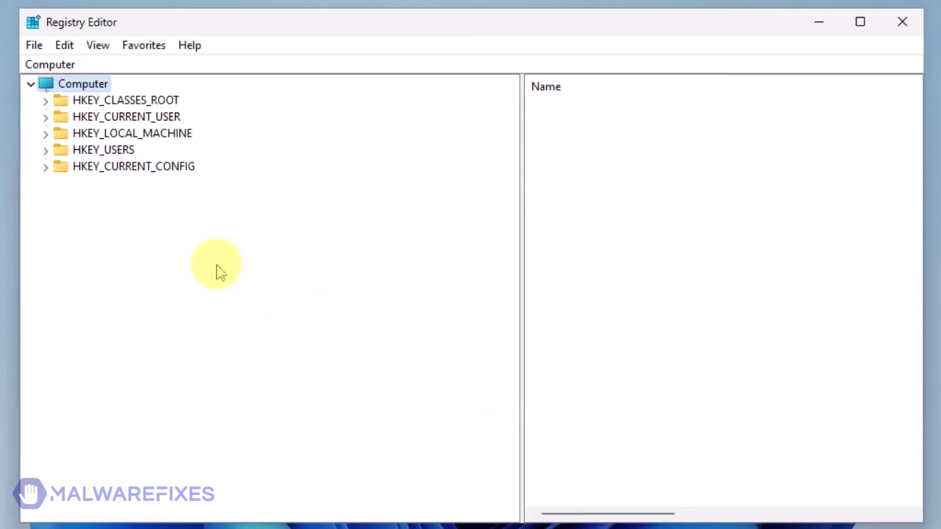
# Step: Delete the HKEY_CURRENT_USER\Software\Policies\Google\Chrome key and its subkeys
pyautogui.click(46, 116)
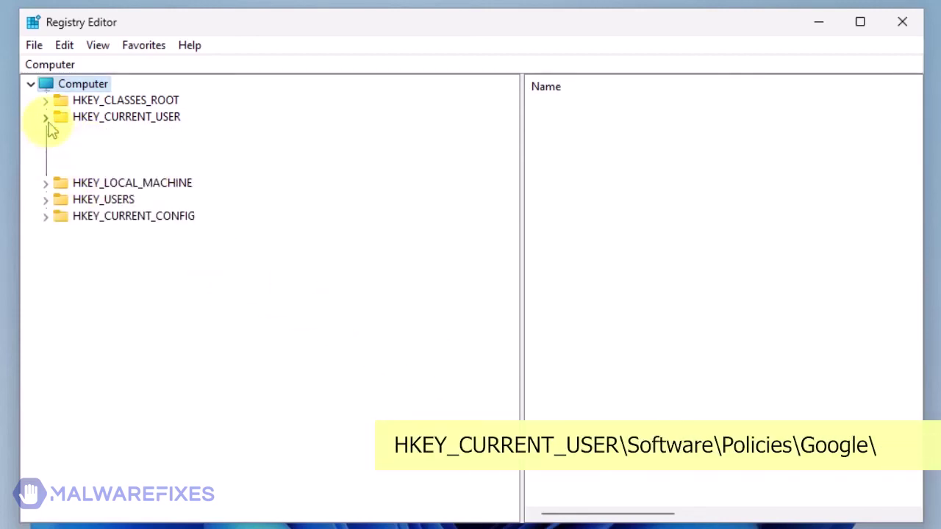
pyautogui.click(61, 266)
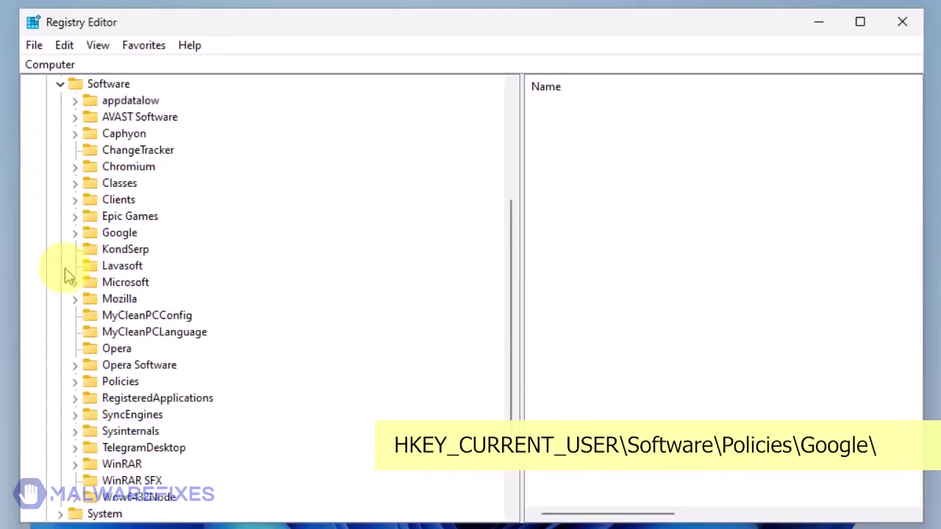
pyautogui.click(74, 381)
pyautogui.click(89, 398)
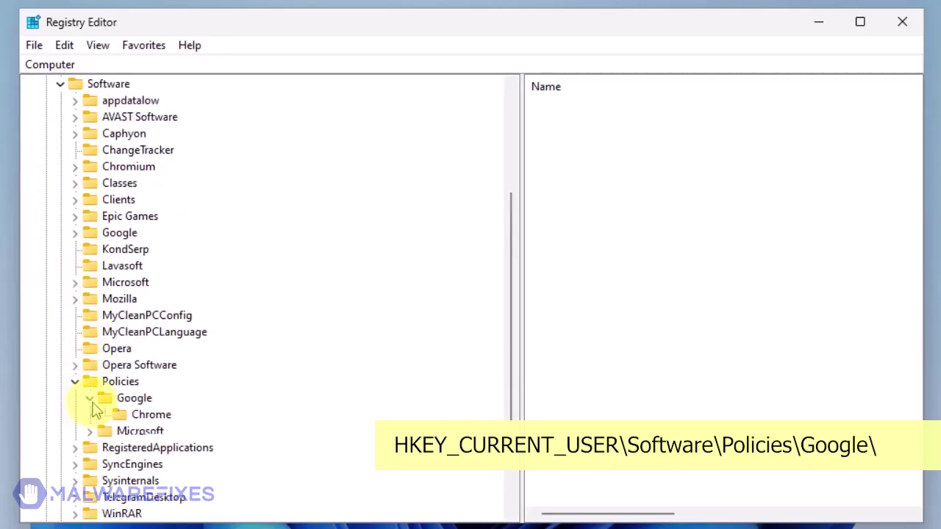
pyautogui.click(147, 421)
pyautogui.rightClick(148, 421)
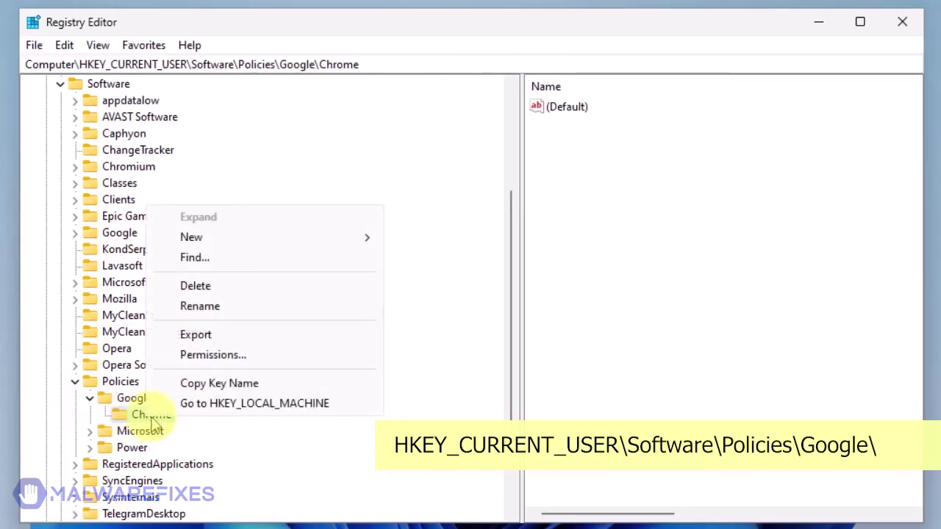
pyautogui.click(205, 288)
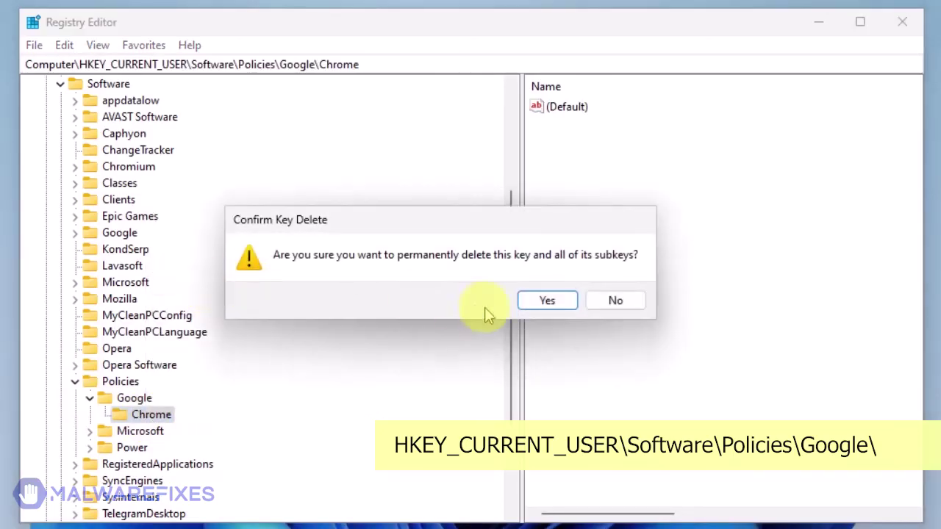
pyautogui.click(547, 302)
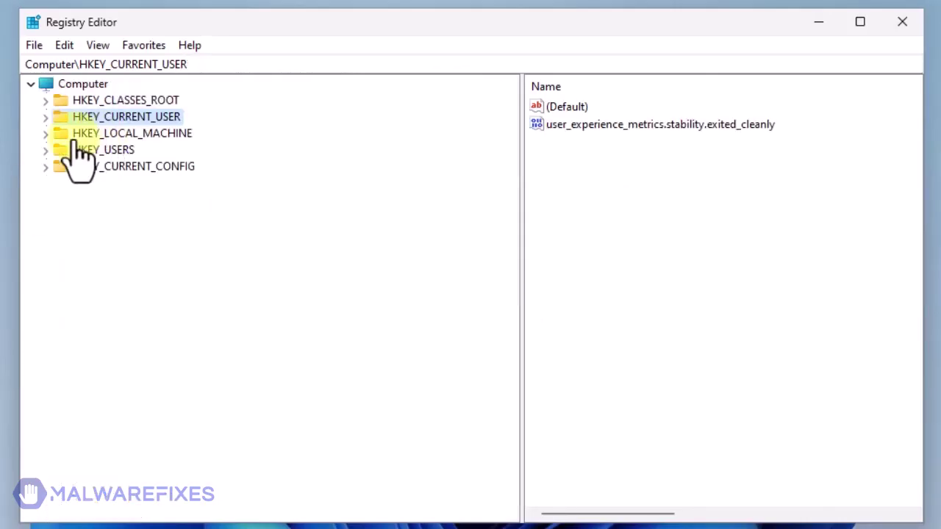
# Step: Delete the Chrome key under HKEY_LOCAL_MACHINE\SOFTWARE\Policies\Google
pyautogui.click(45, 133)
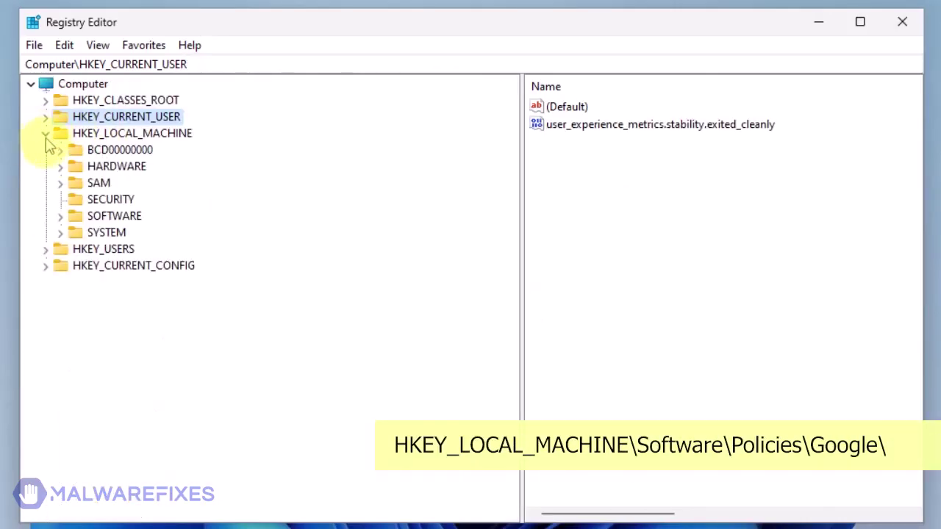
pyautogui.click(60, 216)
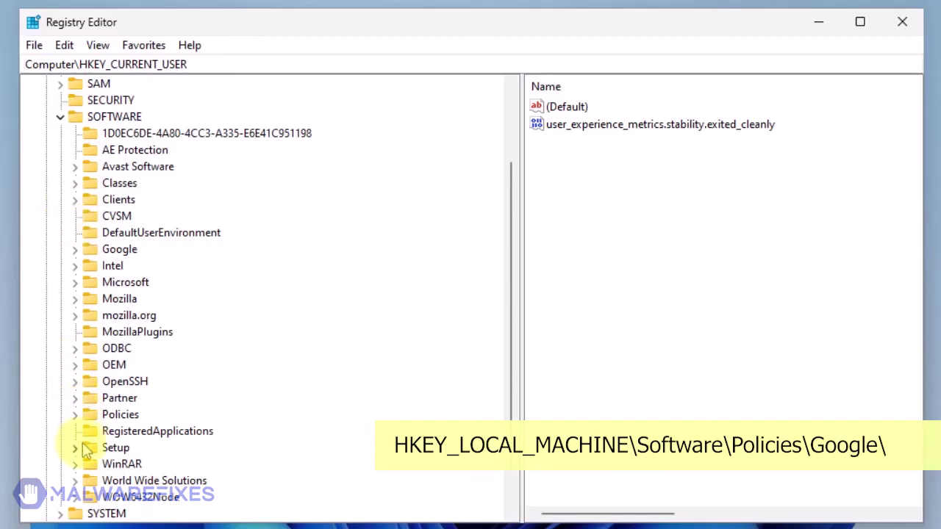
pyautogui.click(74, 415)
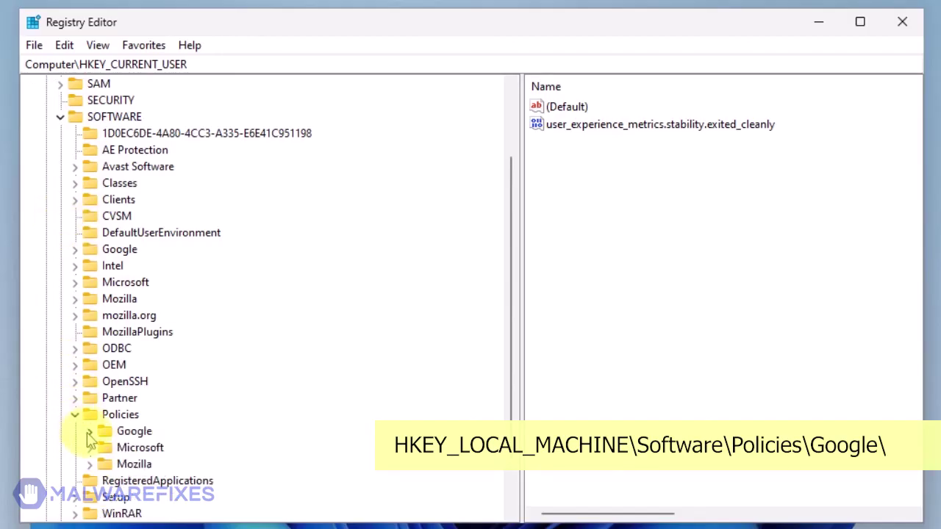
pyautogui.click(89, 431)
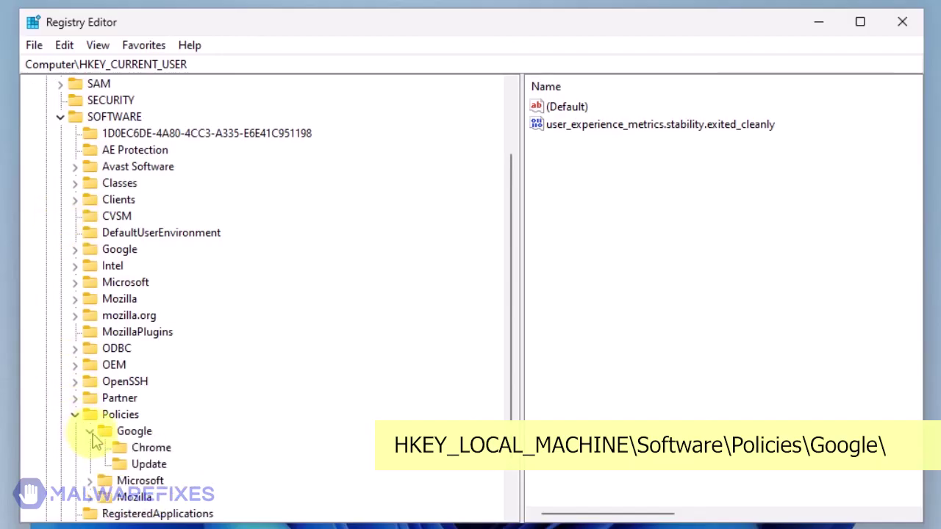
pyautogui.rightClick(166, 451)
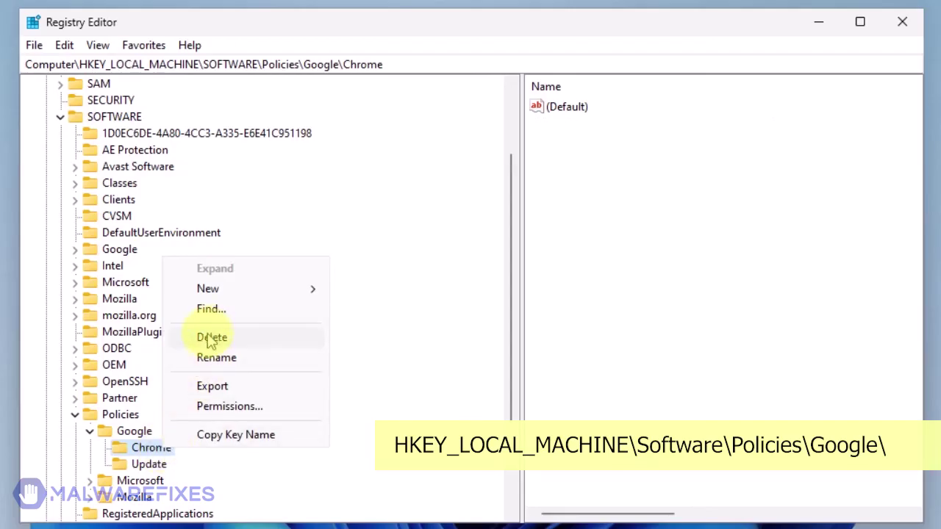
pyautogui.click(211, 339)
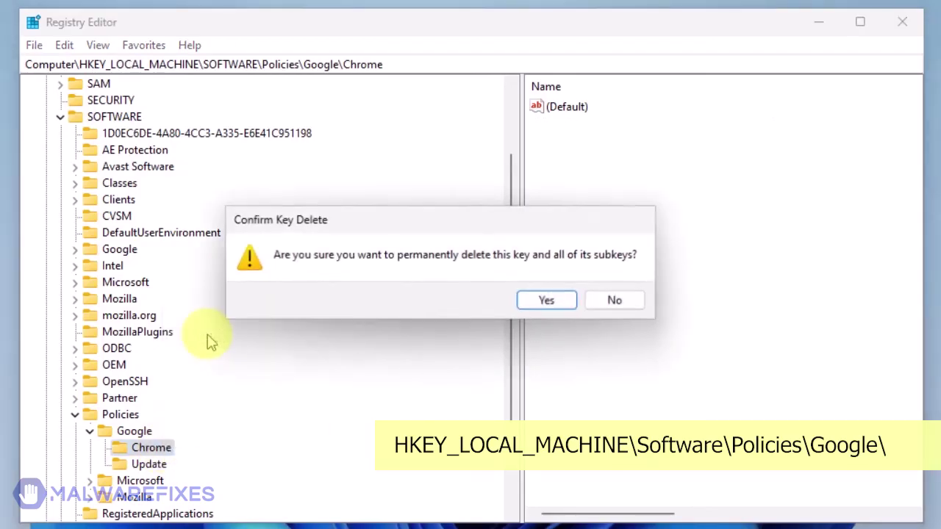
pyautogui.click(547, 303)
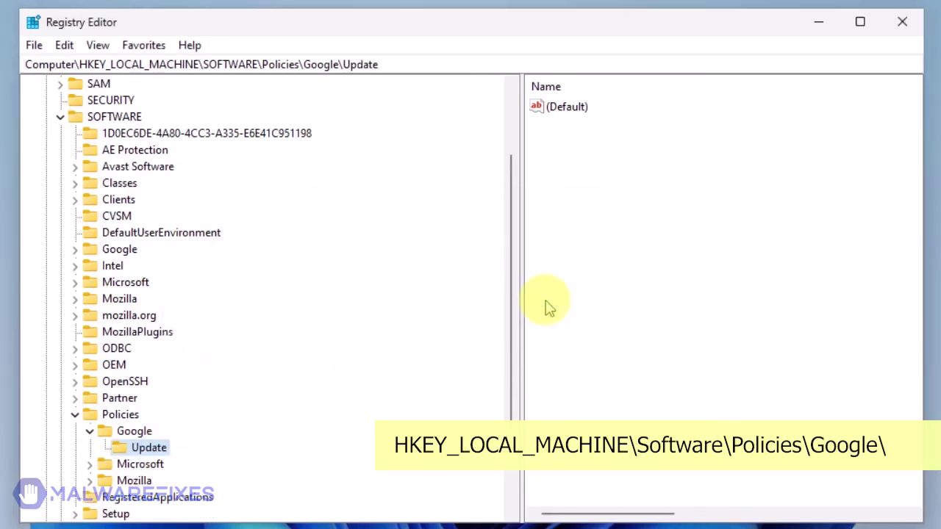
# Step: Delete the neighbouring Update policy key and close Registry Editor
pyautogui.rightClick(166, 455)
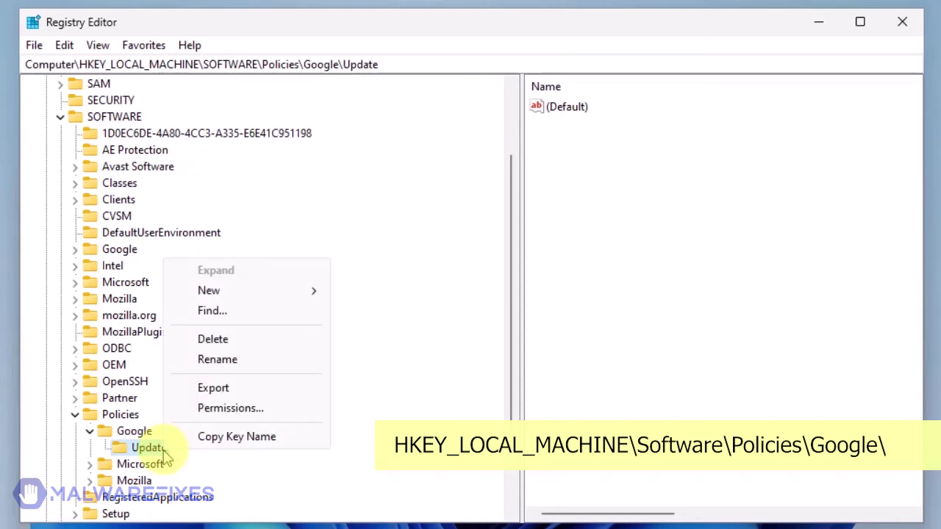
pyautogui.click(215, 343)
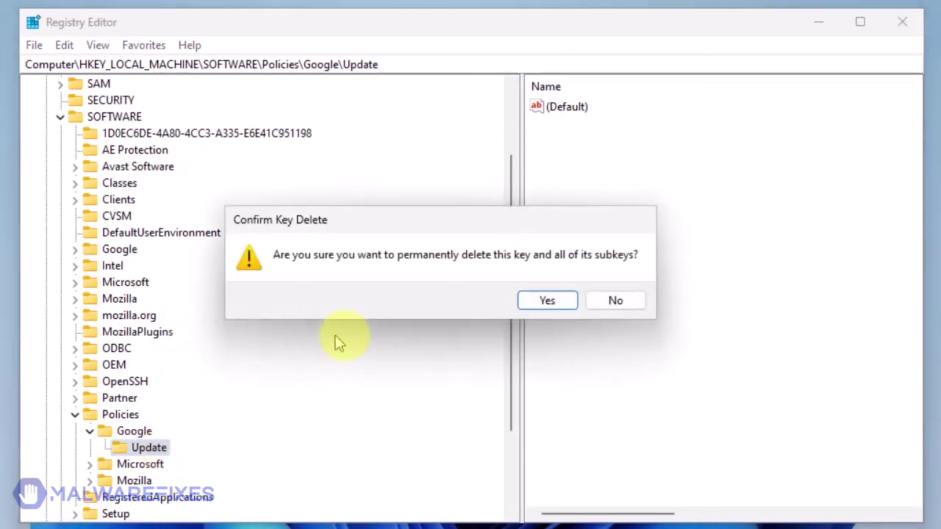
pyautogui.click(548, 302)
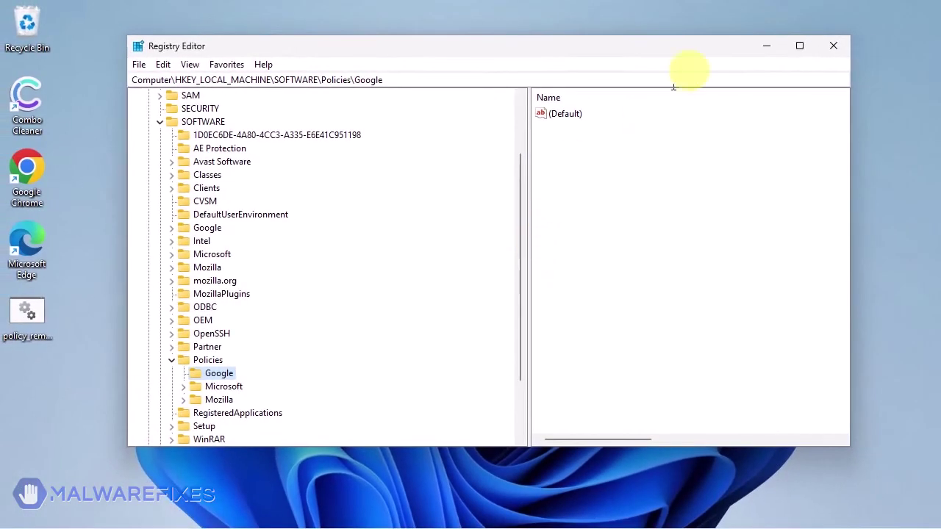
pyautogui.click(834, 47)
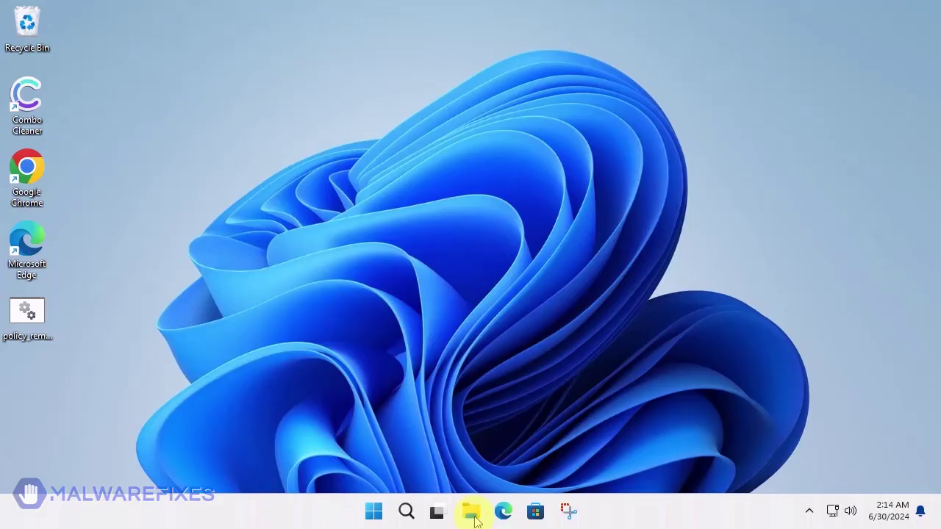
pyautogui.click(473, 515)
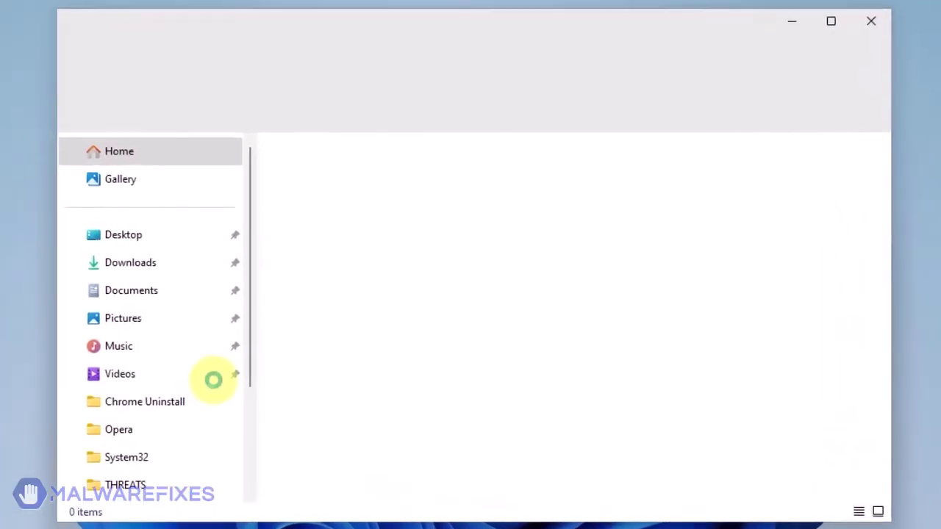
# Step: Browse to C:\Program Files (x86)\Google and delete its Policies folder
pyautogui.scroll(-3, 198, 412)
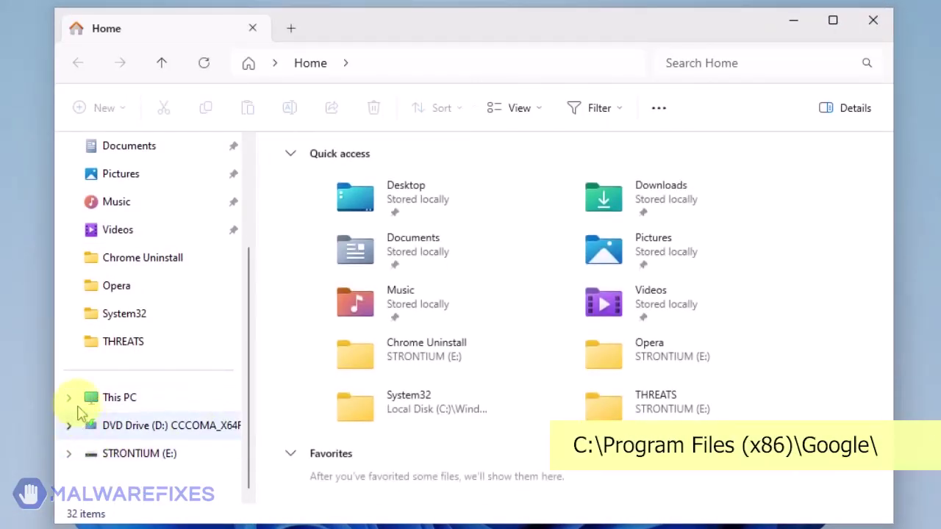
pyautogui.click(70, 401)
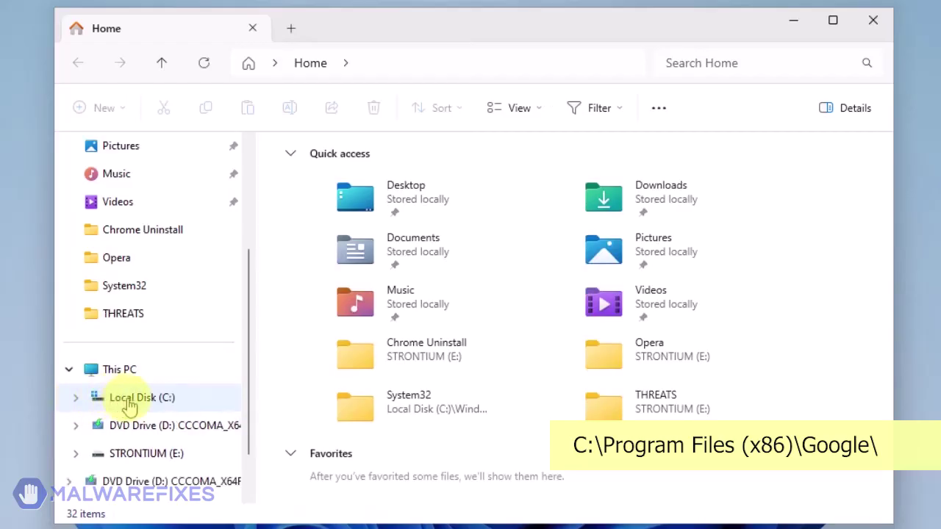
pyautogui.click(129, 403)
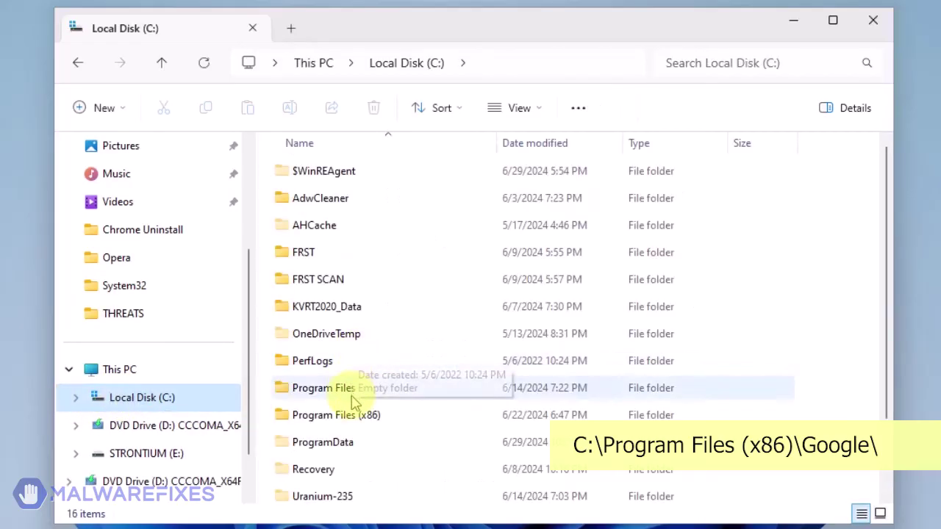
pyautogui.doubleClick(346, 415)
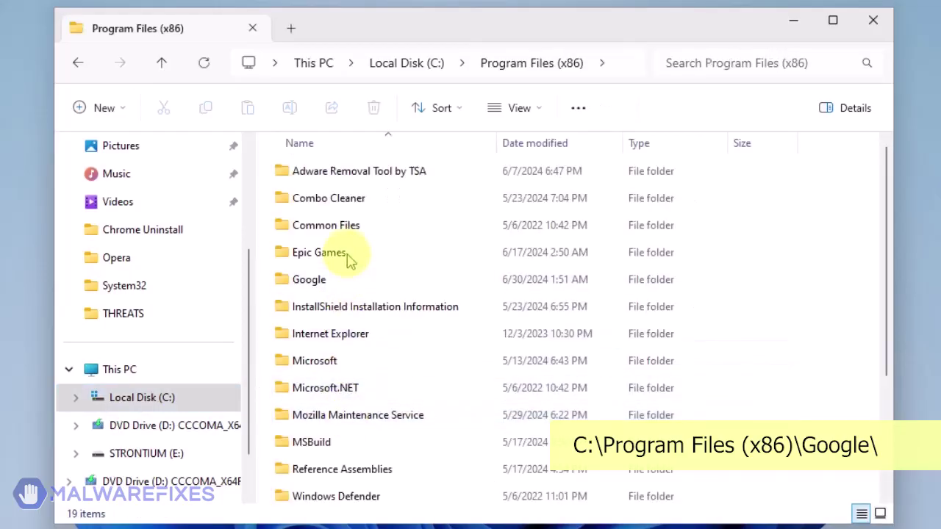
pyautogui.click(326, 284)
pyautogui.doubleClick(326, 284)
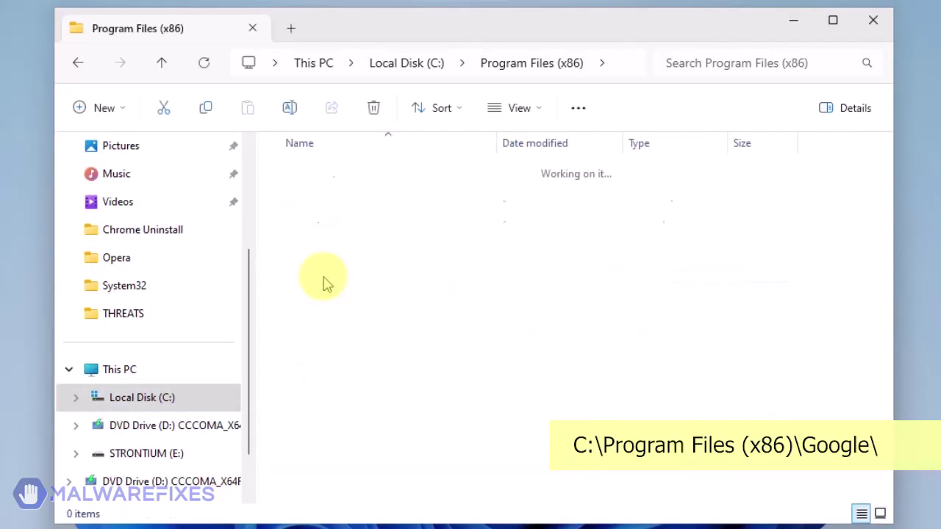
pyautogui.click(321, 208)
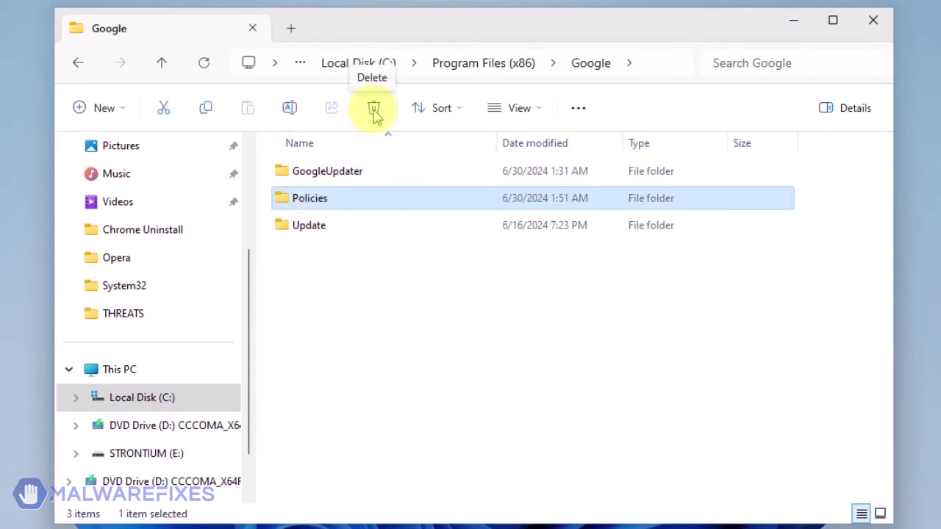
pyautogui.click(374, 110)
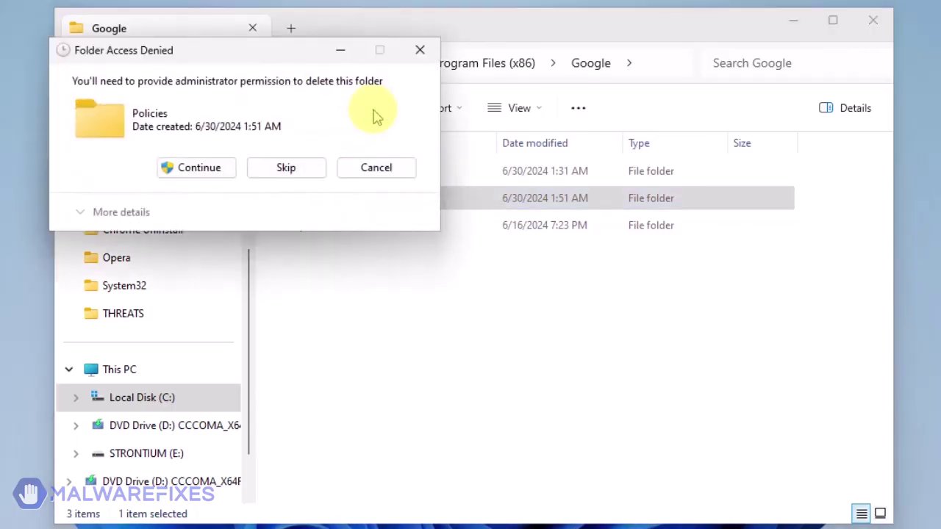
# Step: Grant administrator permission to delete the Policies folder, close File Explorer, and launch Google Chrome
pyautogui.click(213, 176)
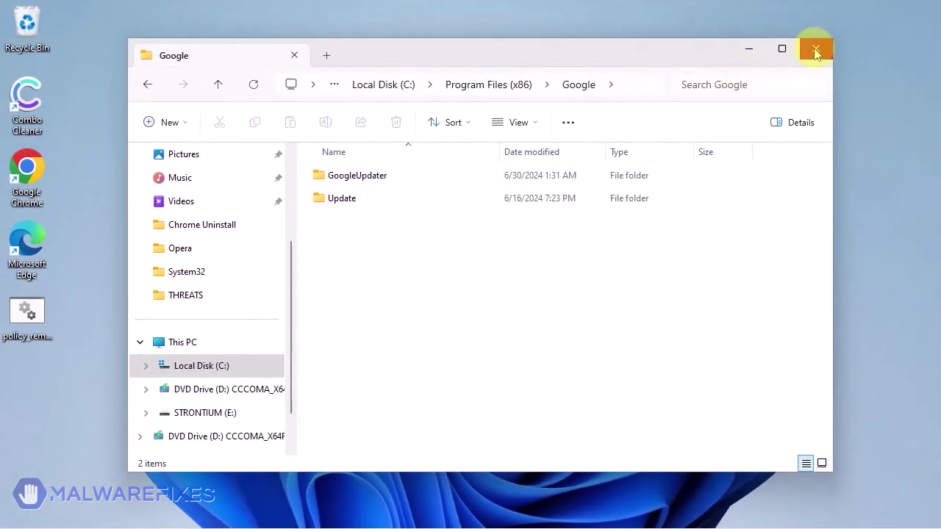
pyautogui.click(816, 50)
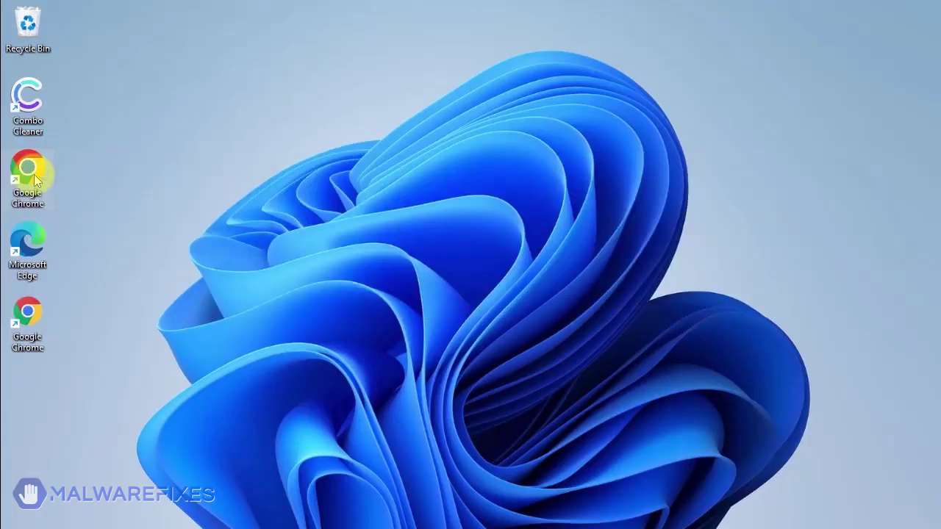
pyautogui.doubleClick(28, 172)
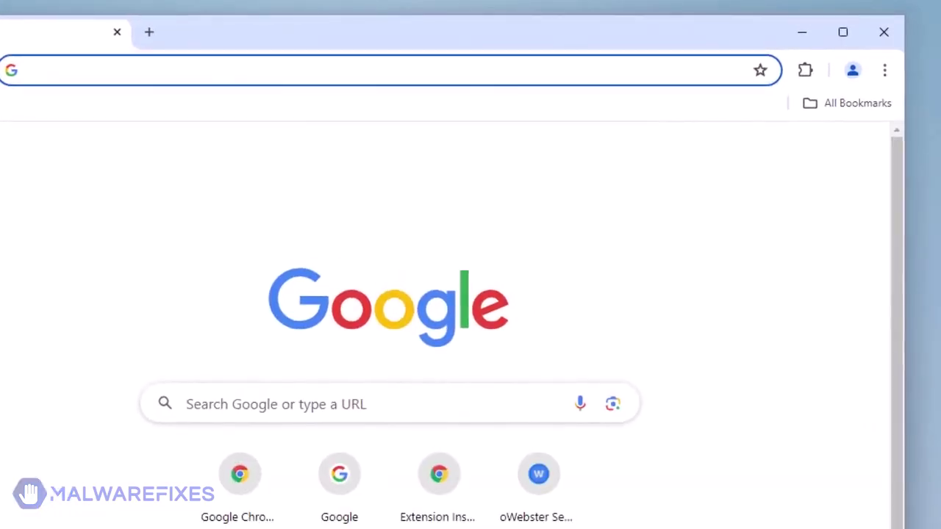
# Step: Open Chrome's Manage Extensions page from the three-dot menu's Extensions entry
pyautogui.click(885, 72)
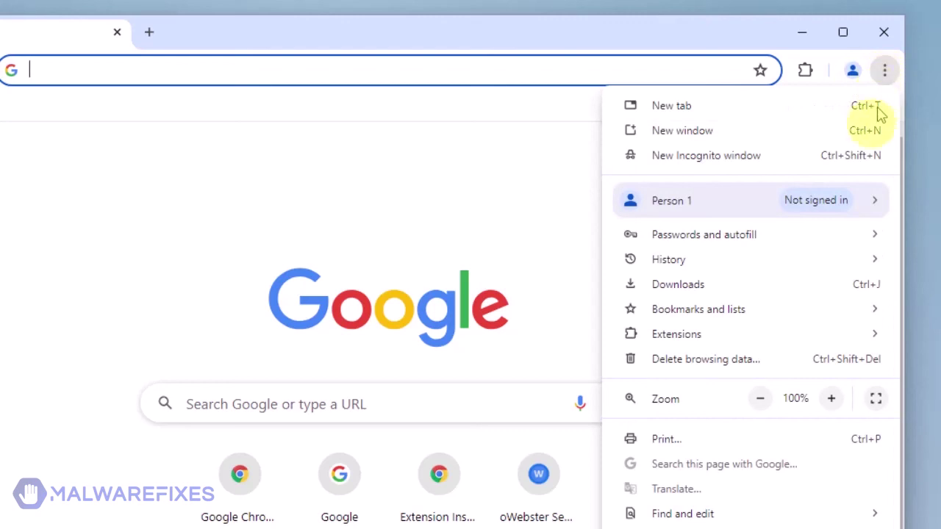
pyautogui.moveTo(676, 334)
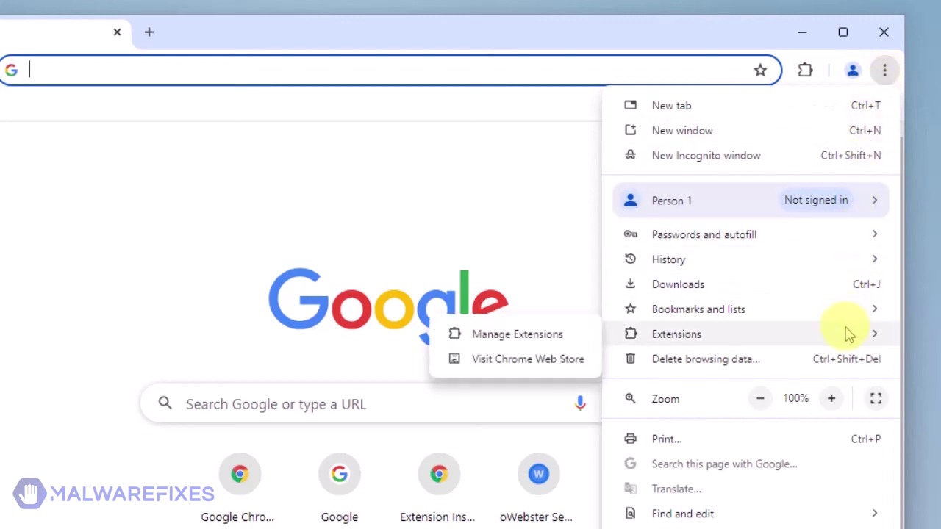
pyautogui.click(550, 336)
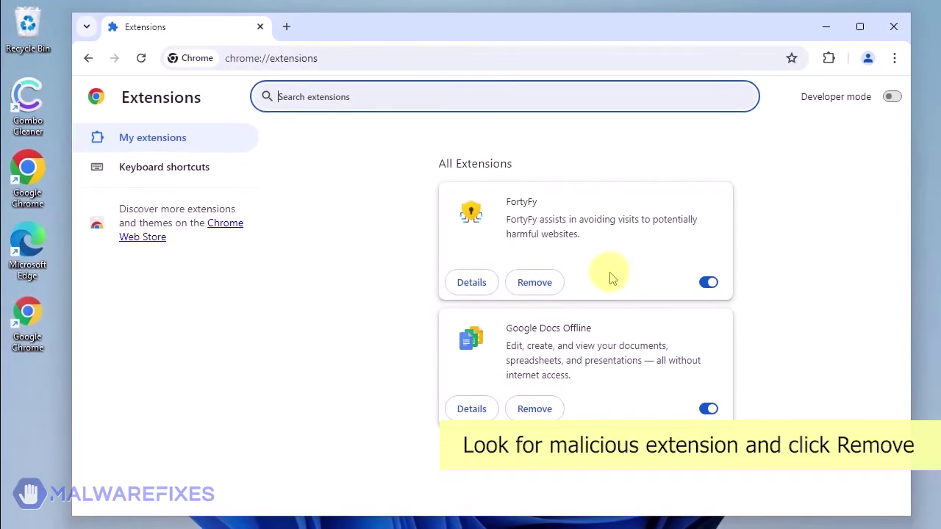
# Step: Remove the FortyFy extension, leaving only Google Docs Offline, then close Chrome
pyautogui.click(535, 284)
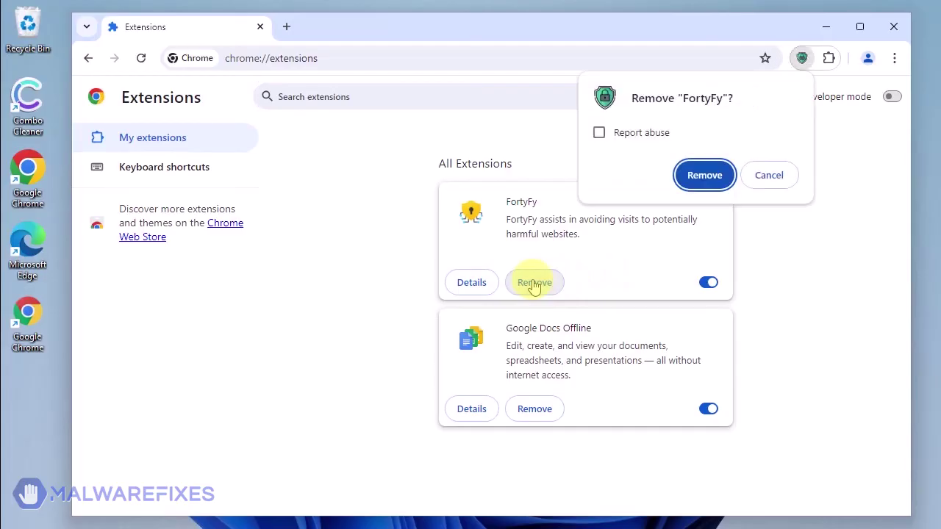
pyautogui.click(706, 177)
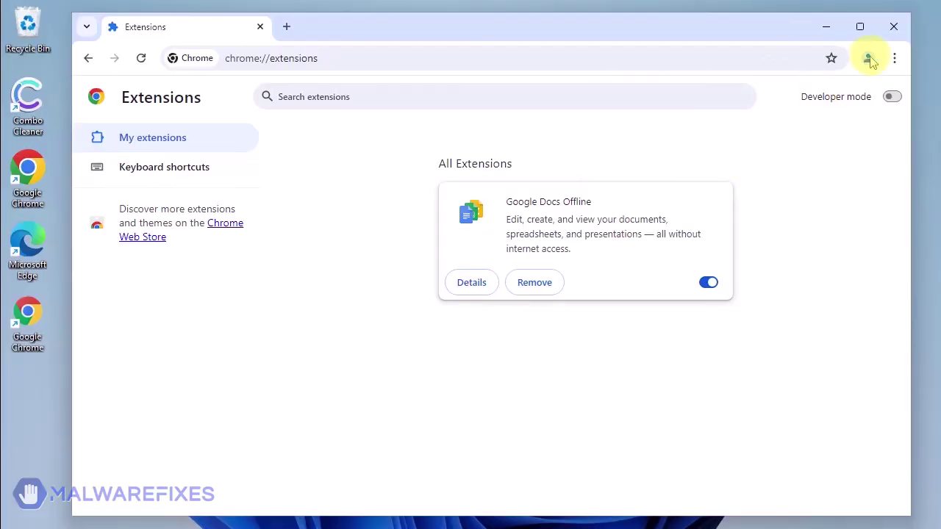
pyautogui.click(893, 28)
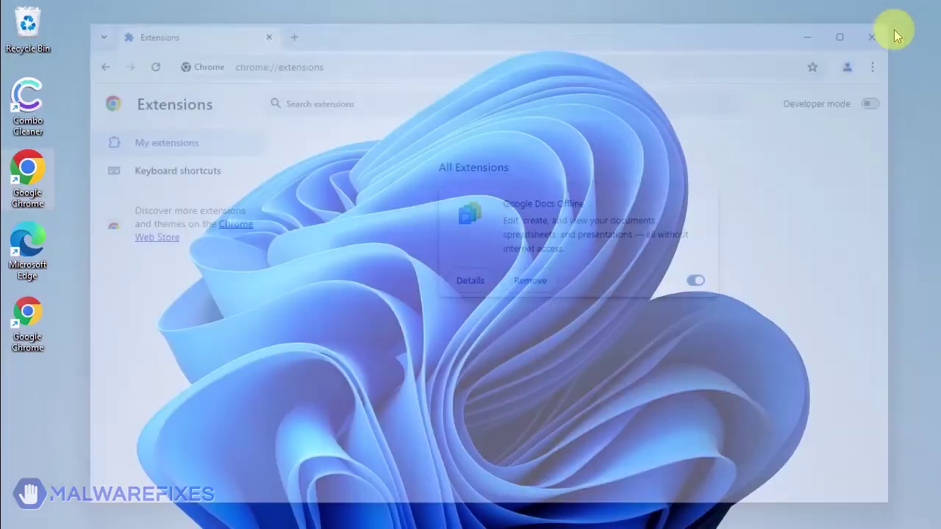